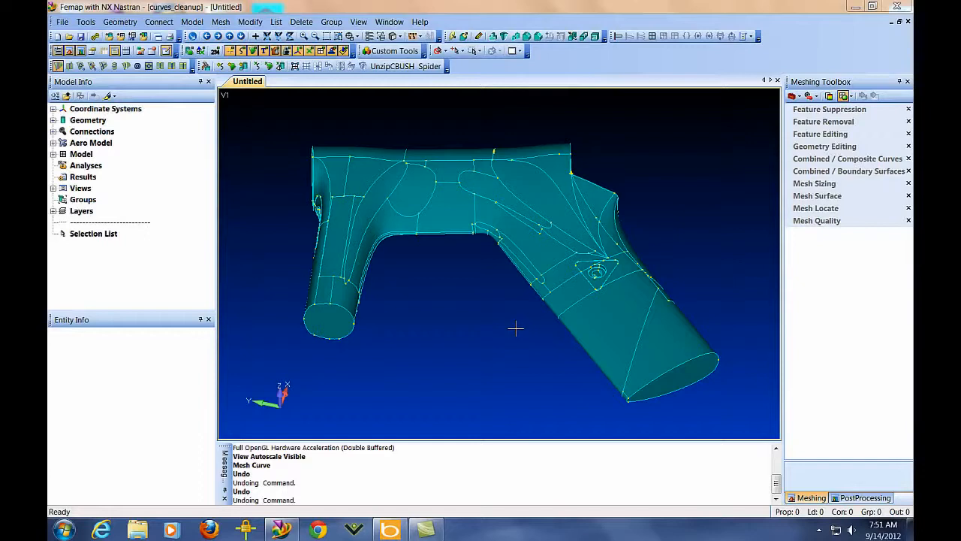
# Step: Begin a Solid Slice of the stitched body, using the Global Plane method to define the cutting plane
pyautogui.moveTo(499, 296)
pyautogui.mouseDown(button='middle')
pyautogui.moveTo(481, 324)
pyautogui.moveTo(424, 308)
pyautogui.moveTo(438, 317)
pyautogui.moveTo(481, 328)
pyautogui.moveTo(378, 237)
pyautogui.mouseUp(button='middle')
pyautogui.moveTo(415, 281)
pyautogui.mouseDown(button='middle')
pyautogui.moveTo(441, 322)
pyautogui.moveTo(404, 270)
pyautogui.moveTo(524, 361)
pyautogui.moveTo(392, 282)
pyautogui.moveTo(414, 299)
pyautogui.moveTo(563, 343)
pyautogui.moveTo(429, 275)
pyautogui.moveTo(438, 282)
pyautogui.moveTo(461, 247)
pyautogui.moveTo(468, 275)
pyautogui.moveTo(457, 278)
pyautogui.moveTo(467, 283)
pyautogui.mouseUp(button='middle')
pyautogui.scroll(2, 469, 283)
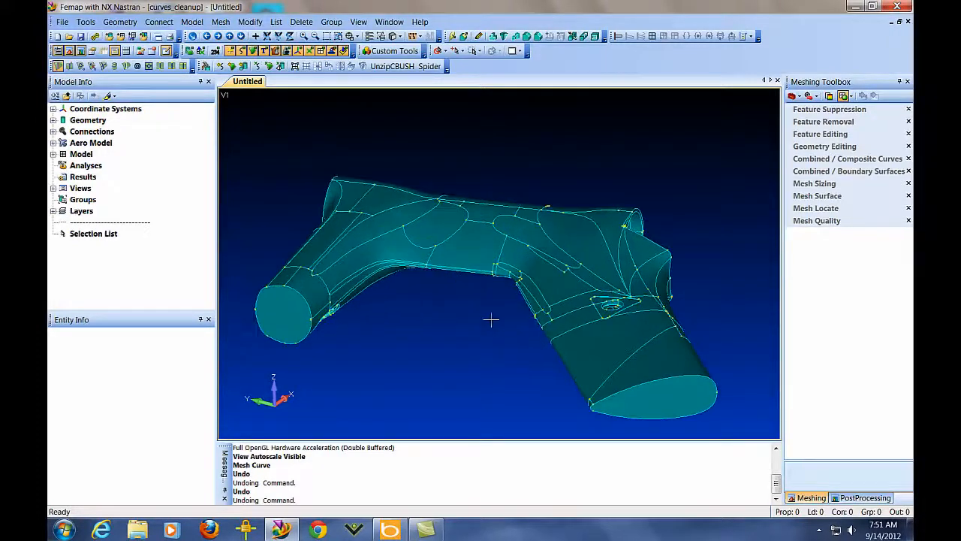
pyautogui.moveTo(490, 319); pyautogui.dragTo(505, 304, button='middle')
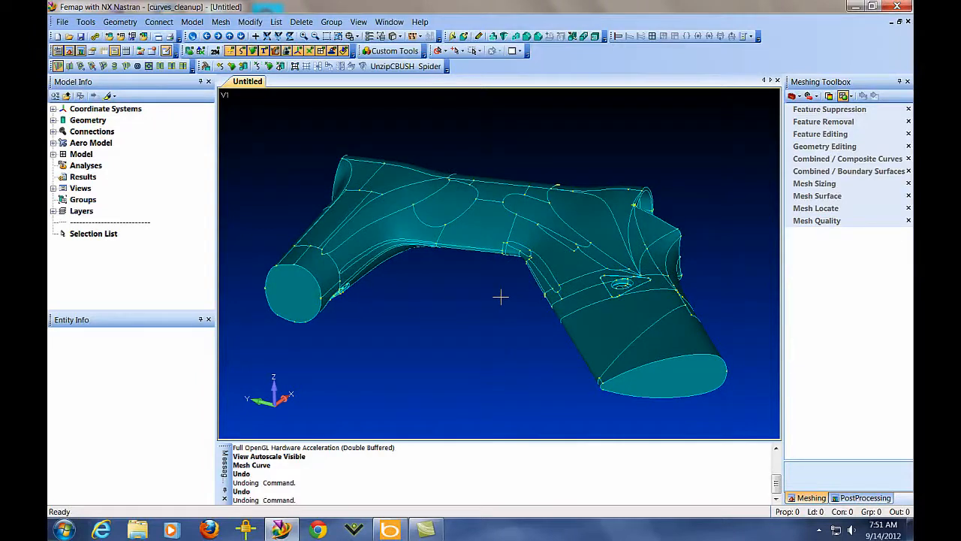
pyautogui.moveTo(531, 342); pyautogui.dragTo(623, 316, button='middle')
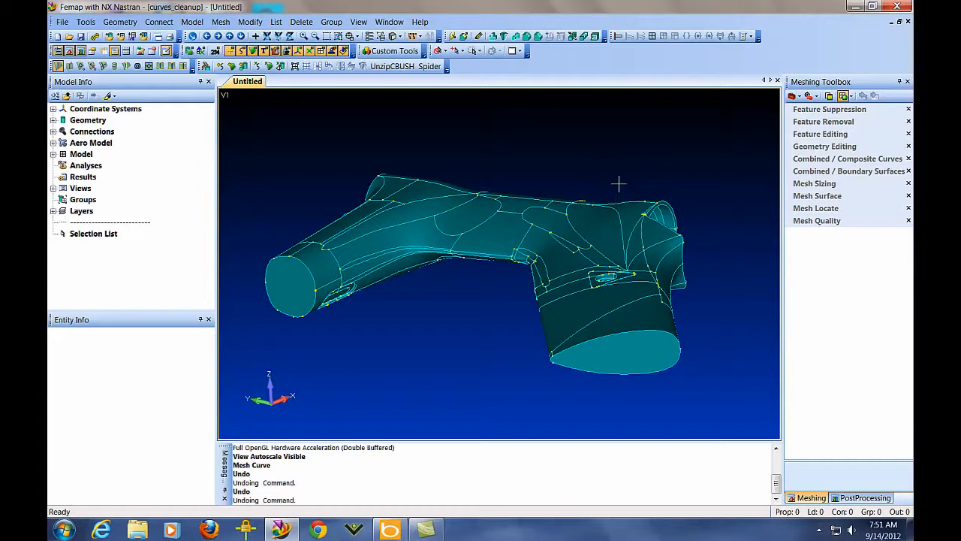
pyautogui.click(573, 36)
pyautogui.click(556, 214)
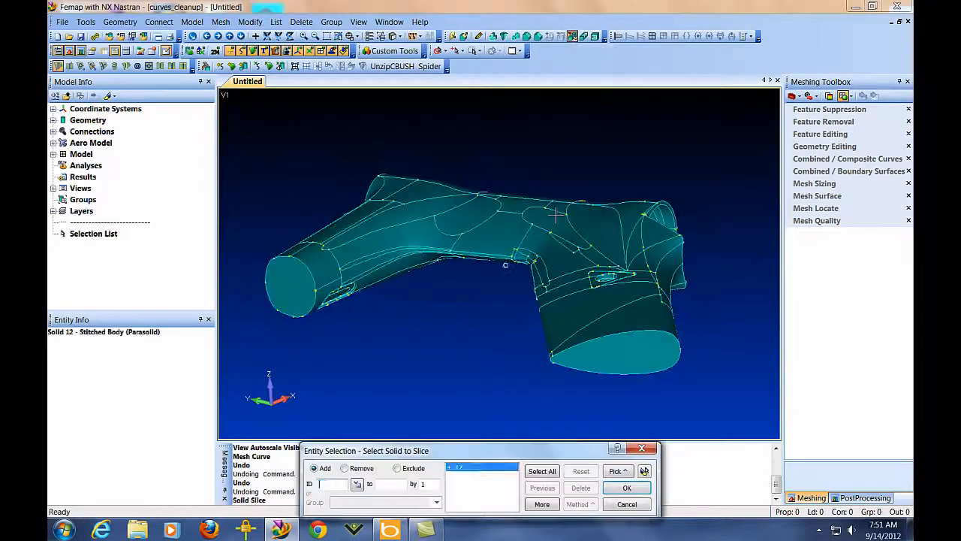
pyautogui.middleClick(555, 217)
pyautogui.click(471, 503)
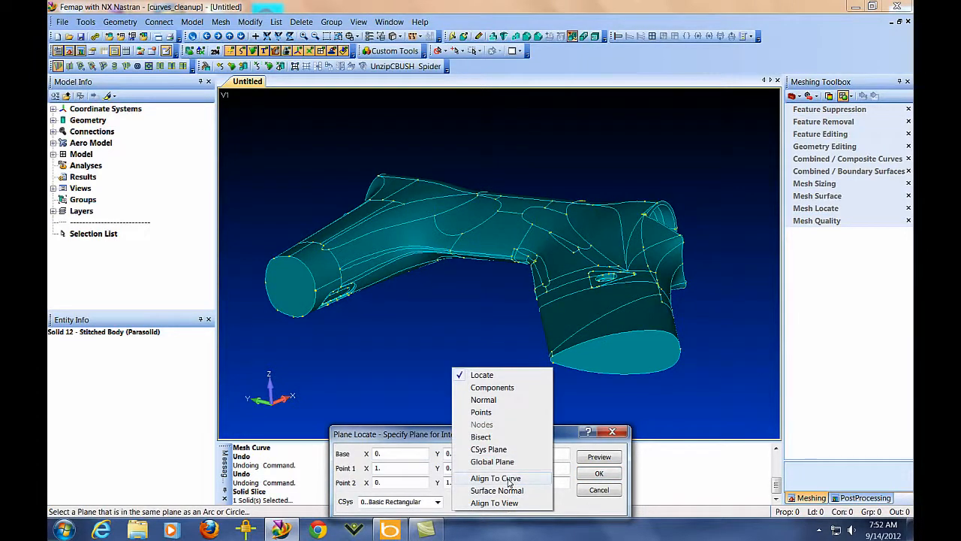
pyautogui.click(490, 461)
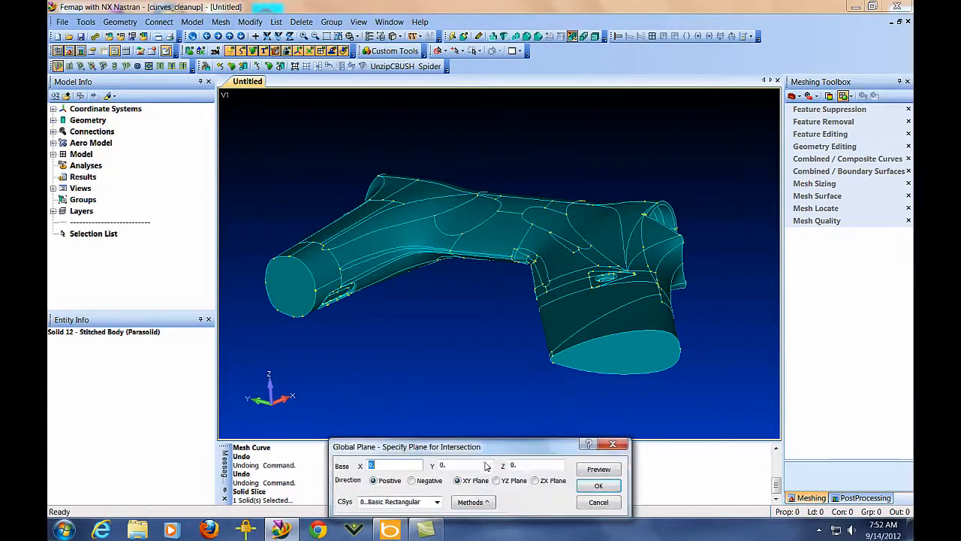
# Step: Slice the solid along the positive global XY plane, with its base snapped to a point on the wide tube's mid-height seam
pyautogui.moveTo(564, 388); pyautogui.dragTo(454, 289, button='middle')
pyautogui.rightClick(455, 289)
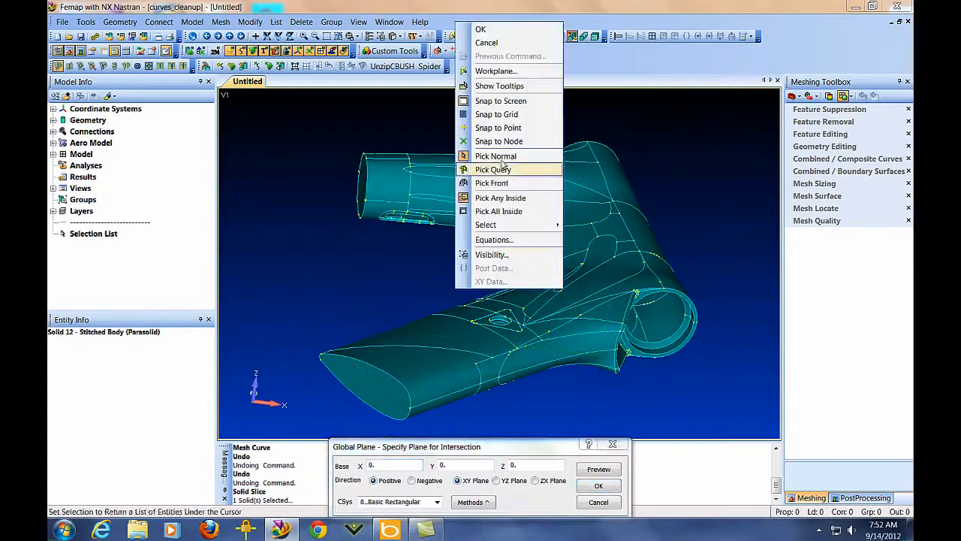
pyautogui.click(490, 127)
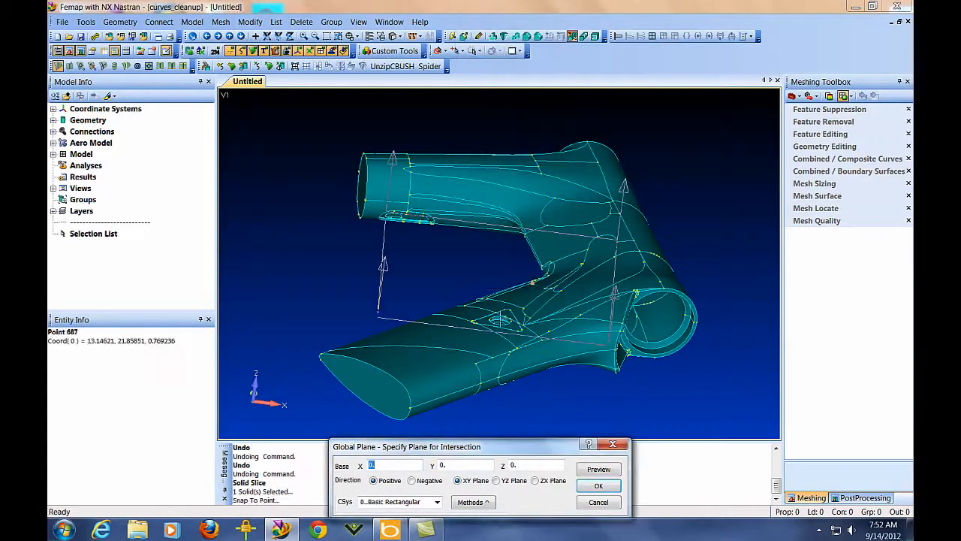
pyautogui.click(479, 381)
pyautogui.press('Return')
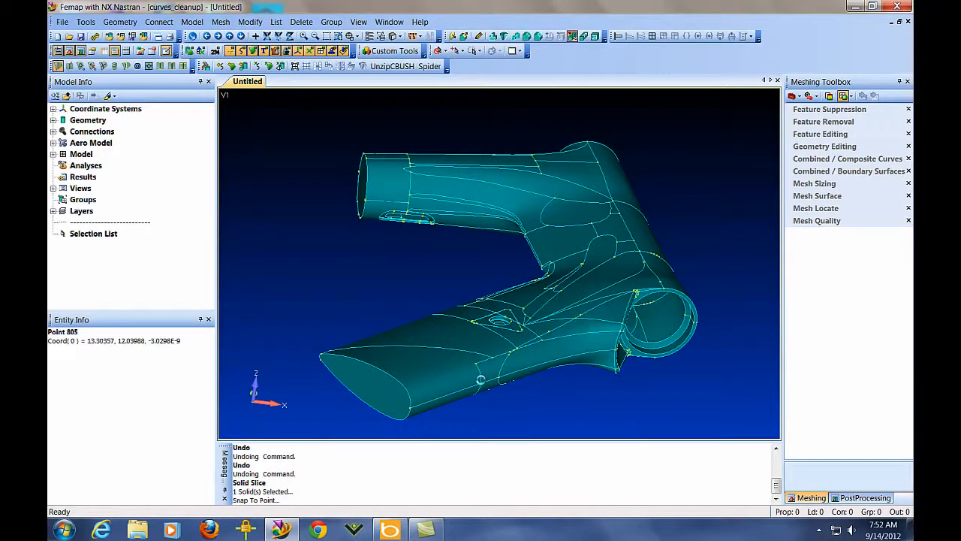
# Step: Hide solid 12, Stitched Body, so that only the other half of the sliced part is displayed
pyautogui.moveTo(365, 285); pyautogui.dragTo(463, 294, button='middle')
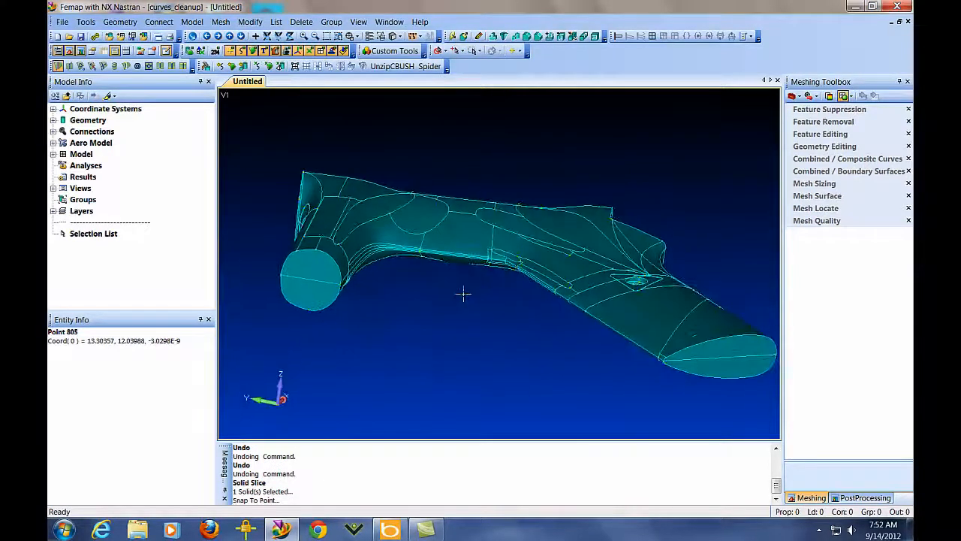
pyautogui.click(53, 120)
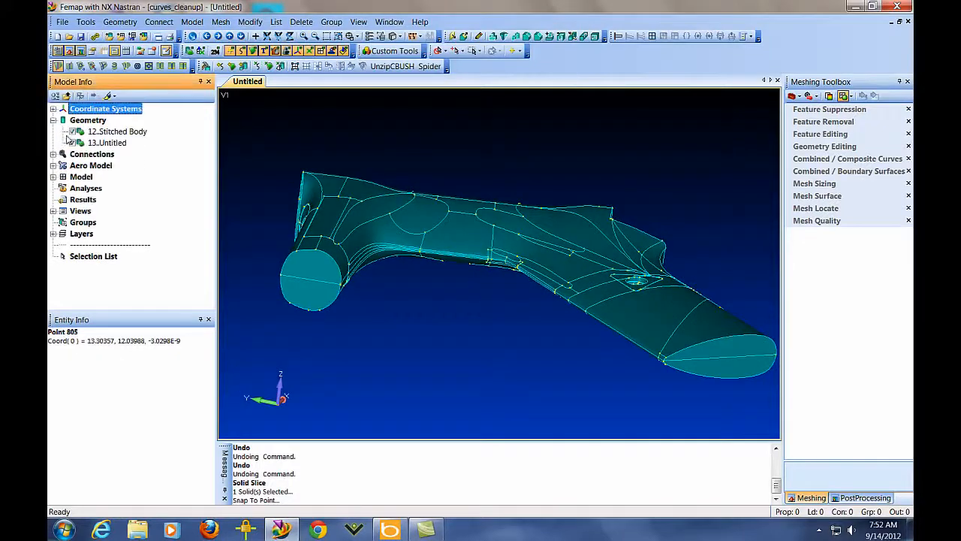
pyautogui.click(72, 132)
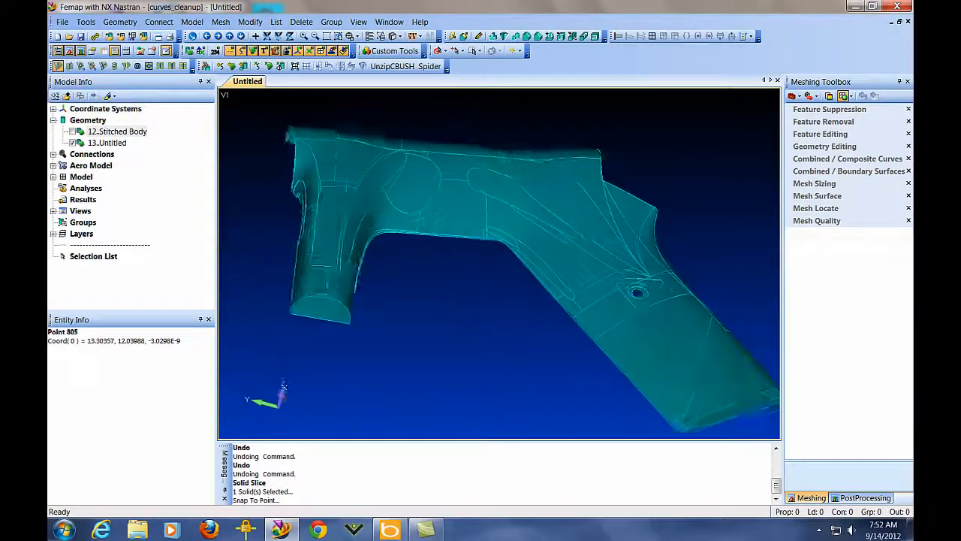
pyautogui.moveTo(455, 333); pyautogui.dragTo(472, 315, button='middle')
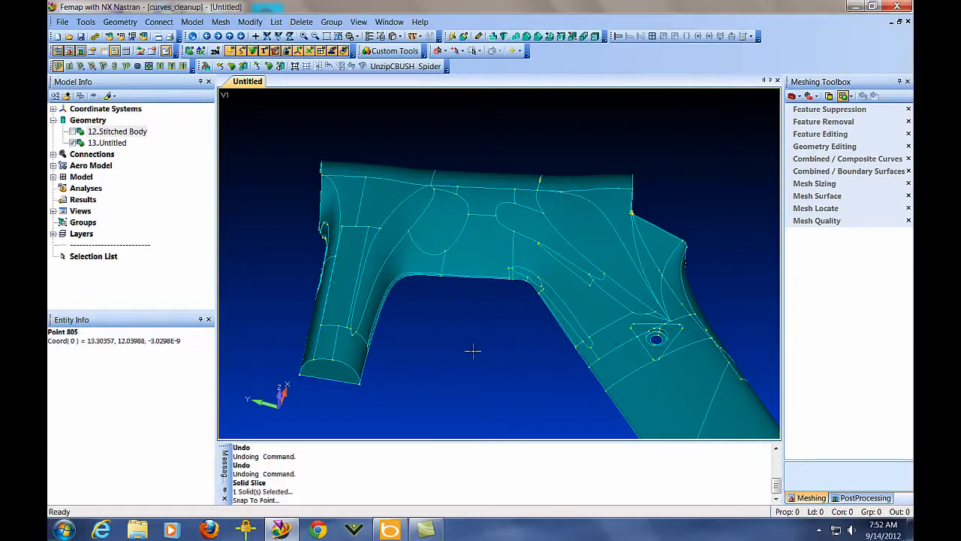
pyautogui.moveTo(472, 346)
pyautogui.mouseDown(button='middle')
pyautogui.moveTo(463, 330)
pyautogui.moveTo(464, 343)
pyautogui.mouseUp(button='middle')
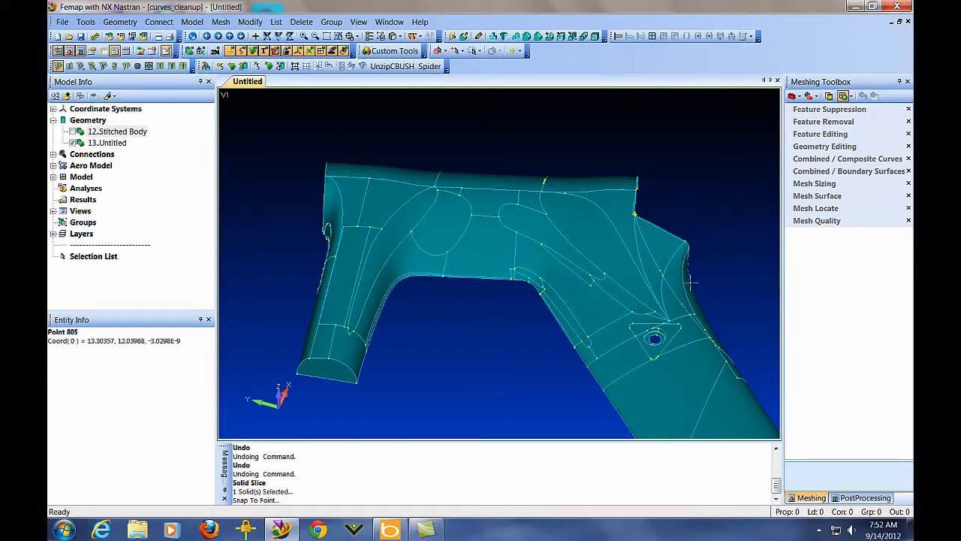
# Step: Split the two rounded patches on the bridge between the tubes with Point to Point lines that continue the existing cross curves
pyautogui.click(827, 147)
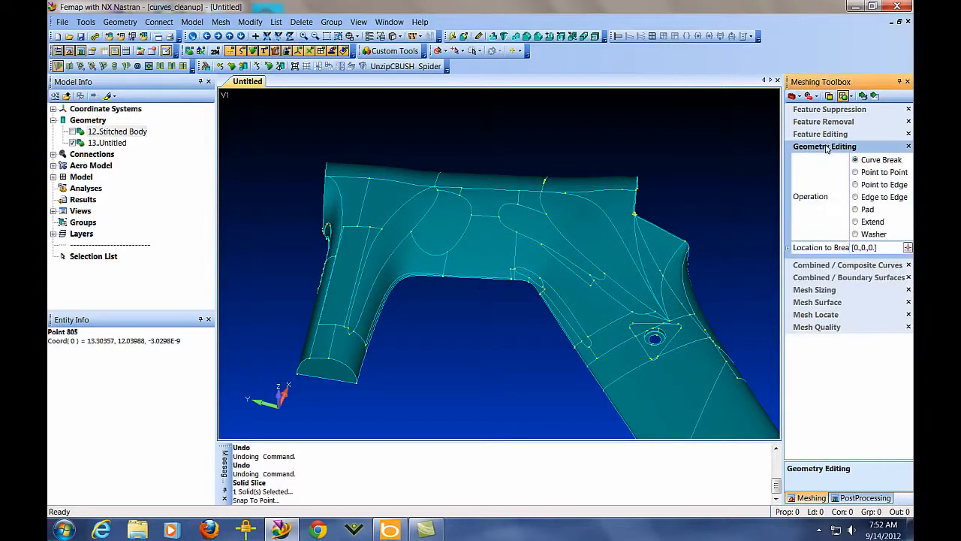
pyautogui.click(855, 172)
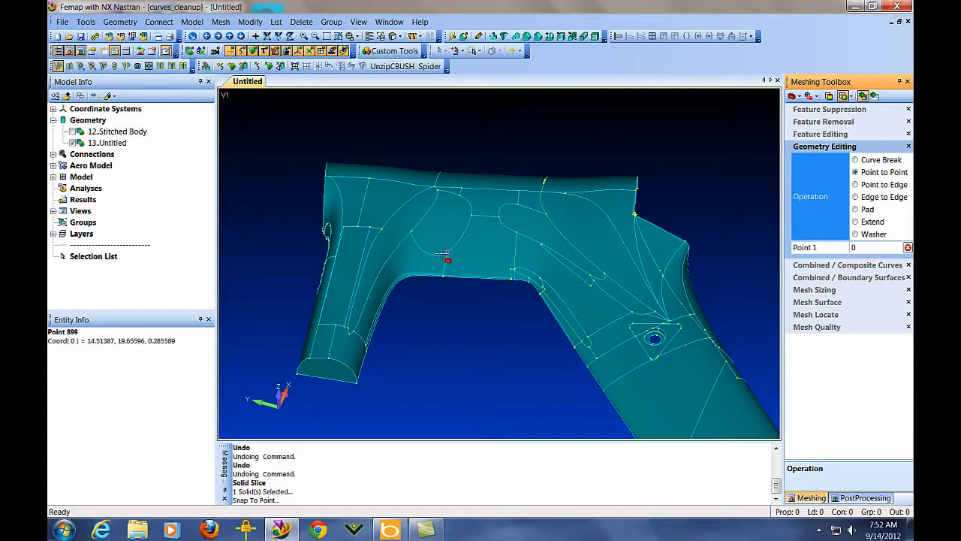
pyautogui.click(445, 255)
pyautogui.click(529, 218)
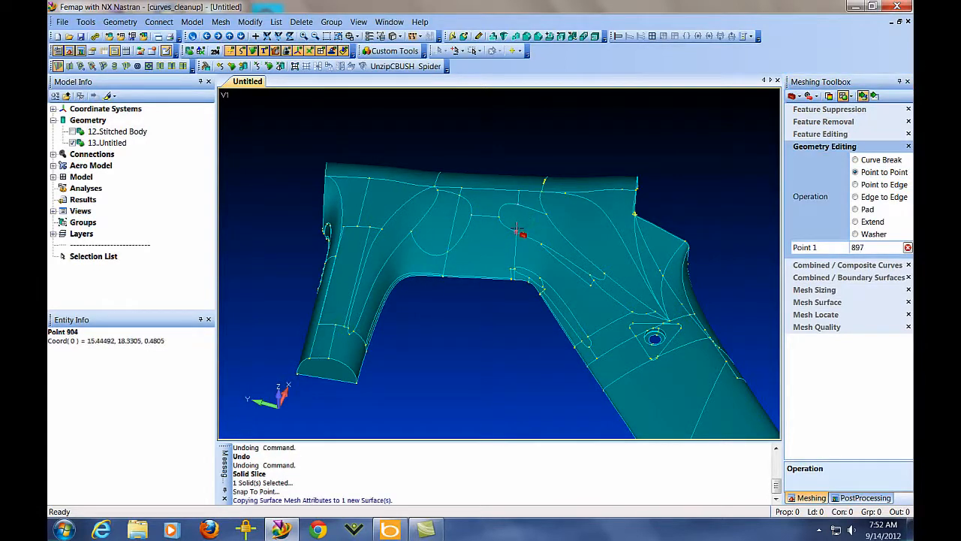
pyautogui.click(517, 229)
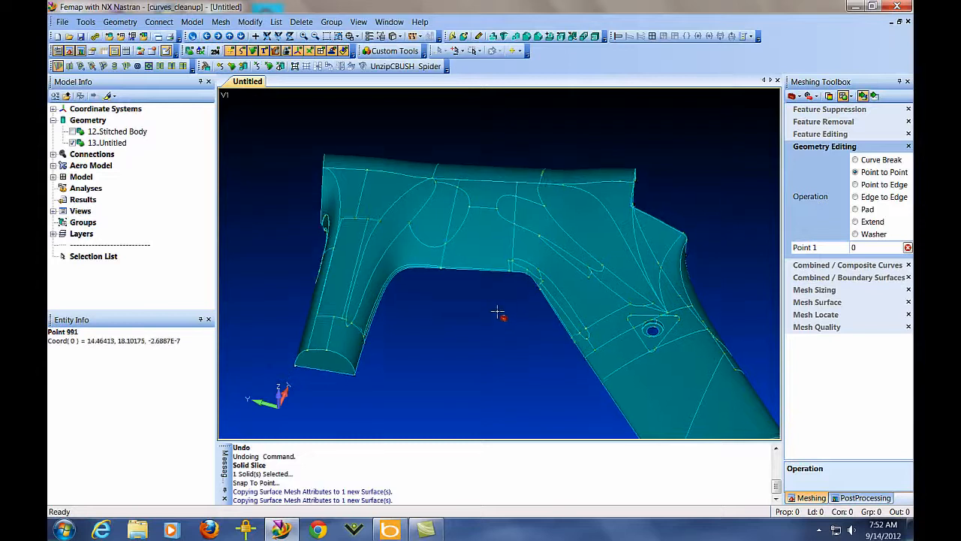
# Step: Merge the surfaces between the two cross curves on the bridge into one boundary surface, using Add By Curve on their interior curves
pyautogui.scroll(5, 498, 234)
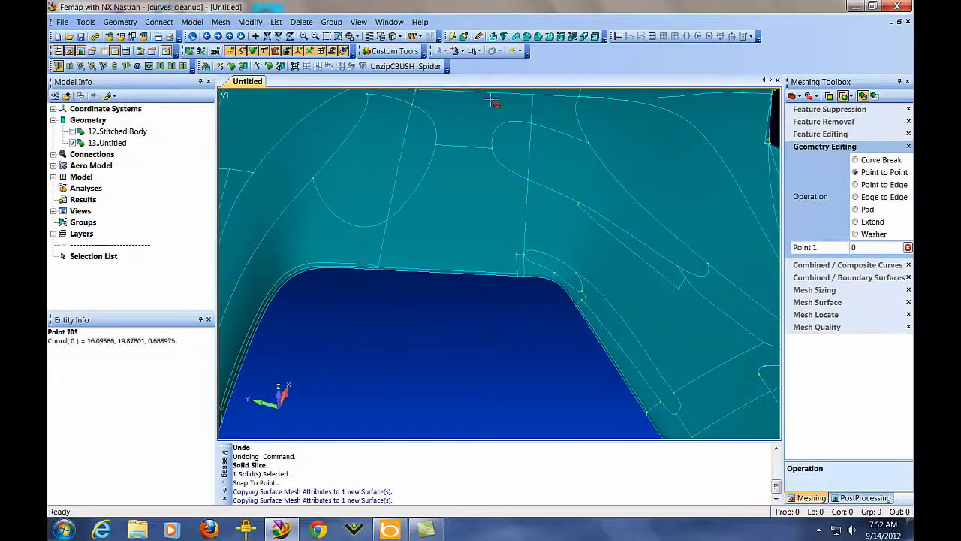
pyautogui.click(847, 278)
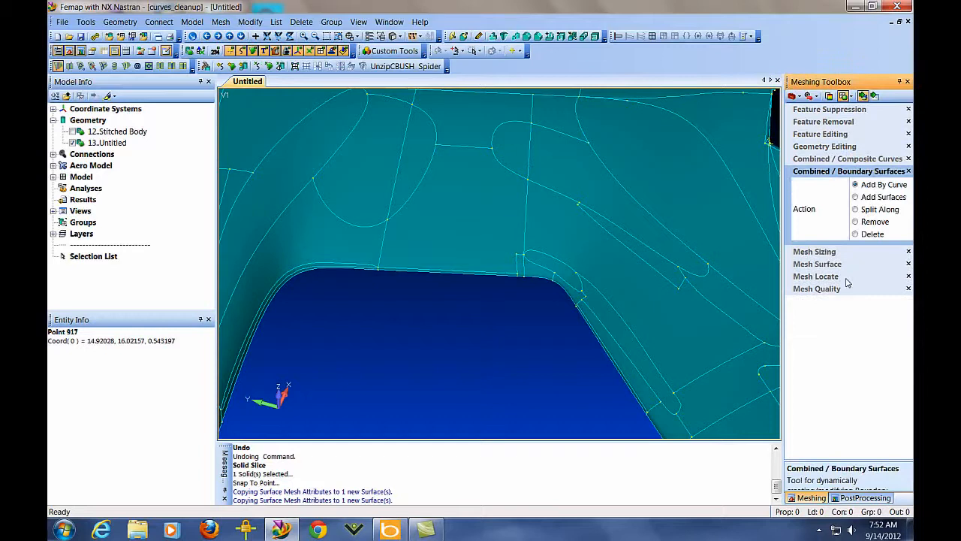
pyautogui.click(863, 99)
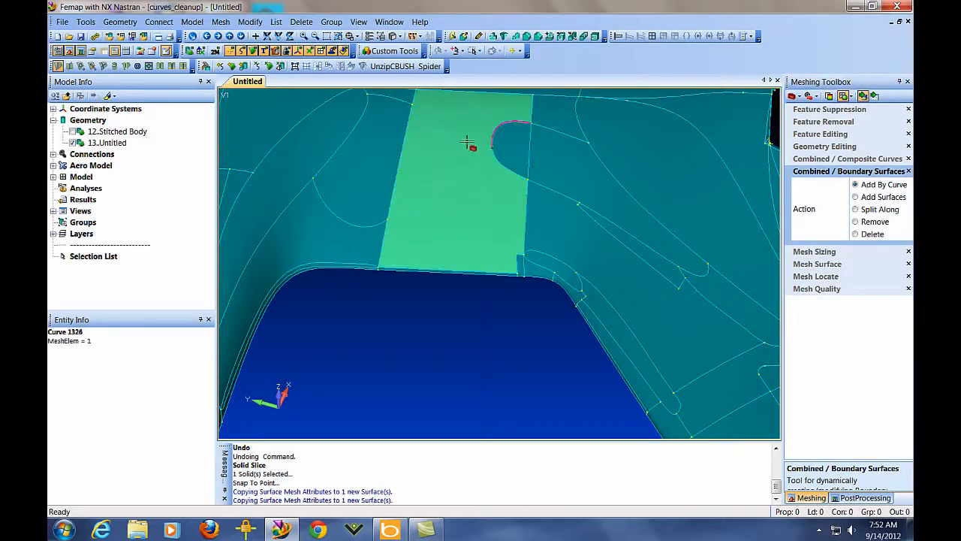
pyautogui.click(486, 272)
pyautogui.moveTo(450, 345); pyautogui.dragTo(452, 309, button='middle')
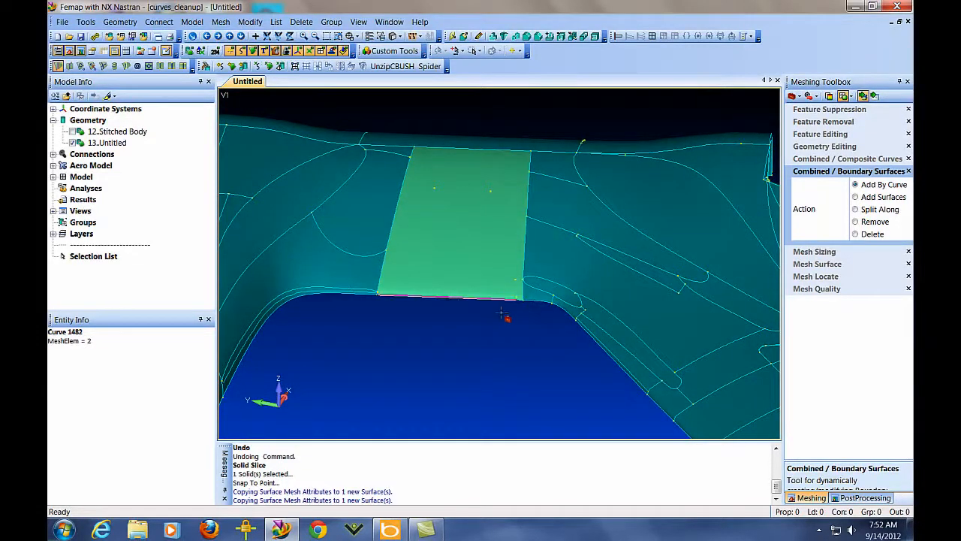
# Step: Combine the short curves along the lower edge of the bridge's boundary surface with the composite curve action Add By Point
pyautogui.click(862, 160)
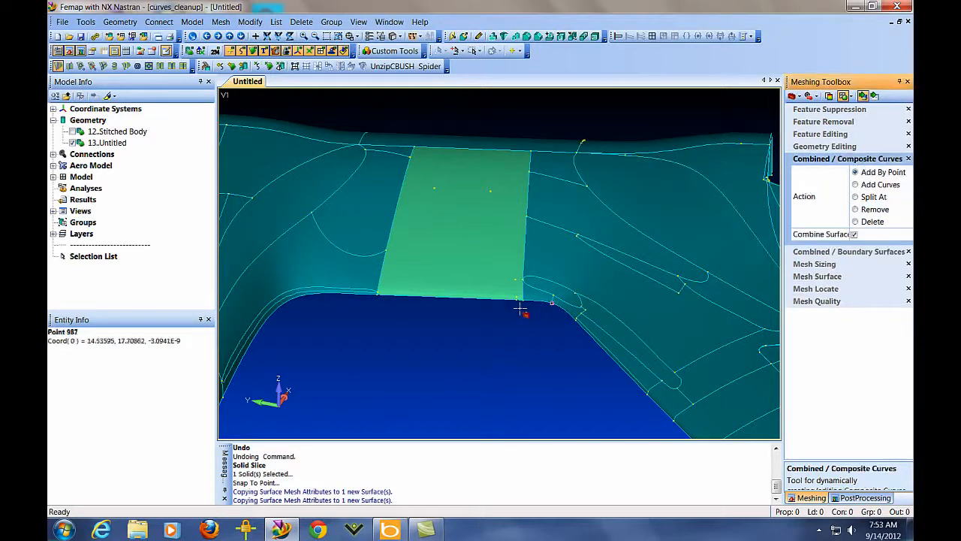
pyautogui.moveTo(521, 307); pyautogui.dragTo(511, 373, button='middle')
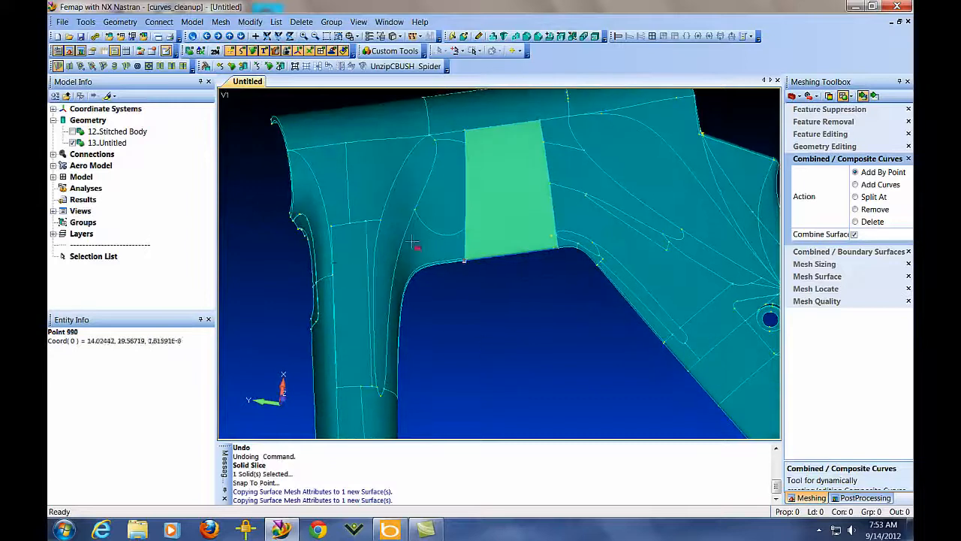
pyautogui.moveTo(455, 322)
pyautogui.mouseDown(button='middle')
pyautogui.moveTo(498, 316)
pyautogui.moveTo(463, 298)
pyautogui.moveTo(440, 268)
pyautogui.moveTo(446, 294)
pyautogui.moveTo(435, 318)
pyautogui.moveTo(456, 333)
pyautogui.mouseUp(button='middle')
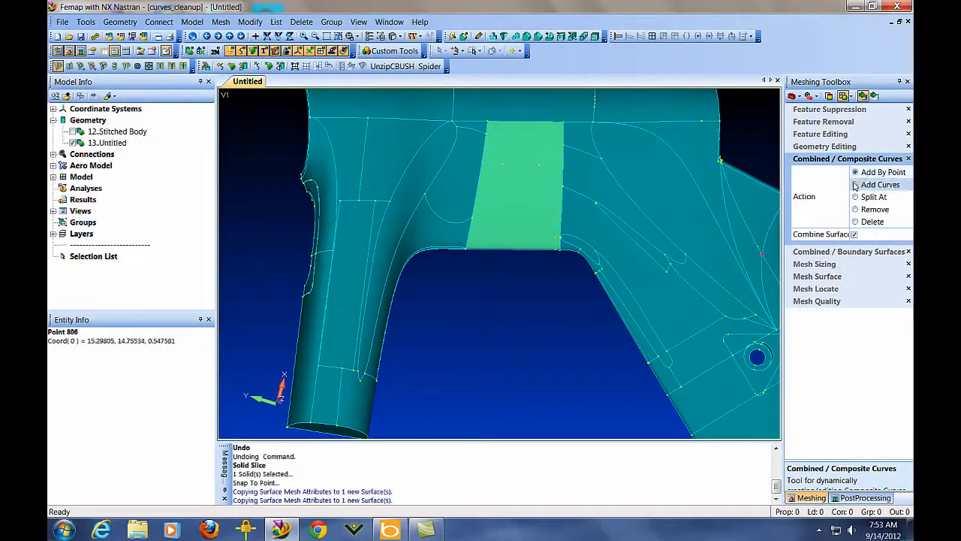
# Step: Split the narrow tube's first surfaces with Point to Edge, from the end of the outer arc curve to the second lengthwise curve
pyautogui.click(827, 145)
pyautogui.click(857, 184)
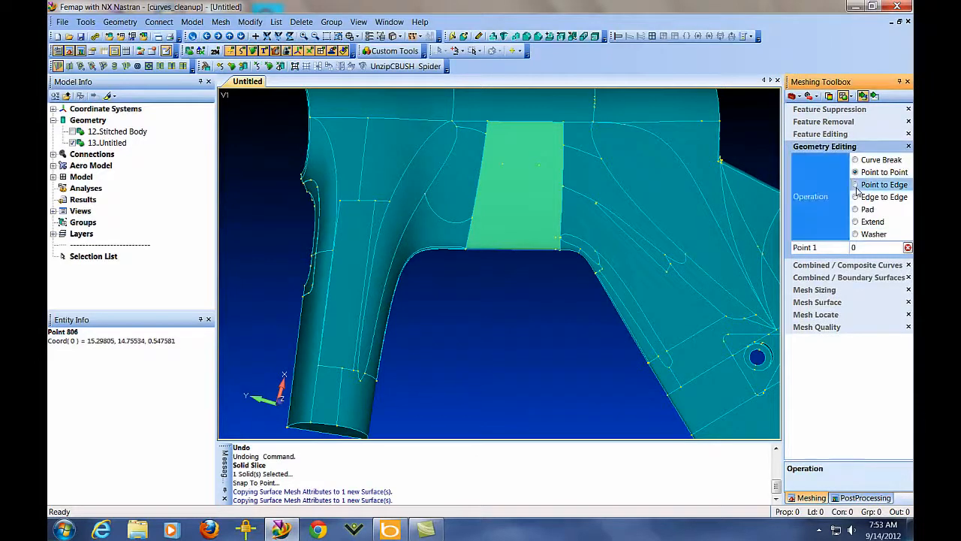
pyautogui.scroll(5, 458, 390)
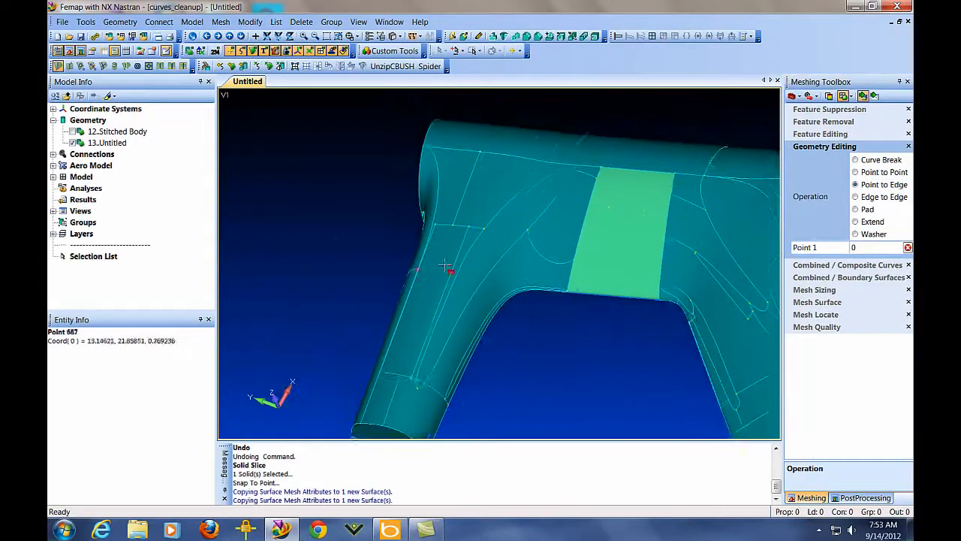
pyautogui.click(286, 283)
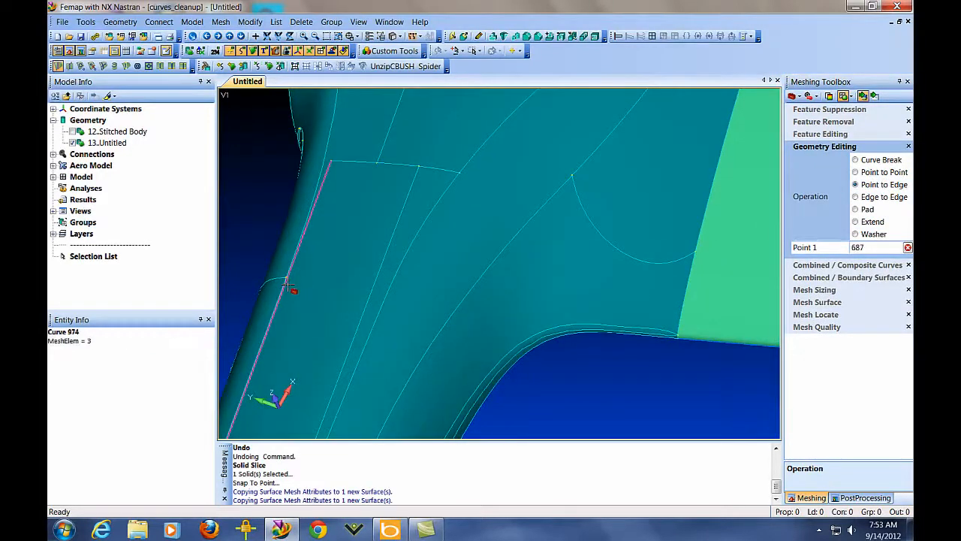
pyautogui.click(297, 286)
pyautogui.click(303, 286)
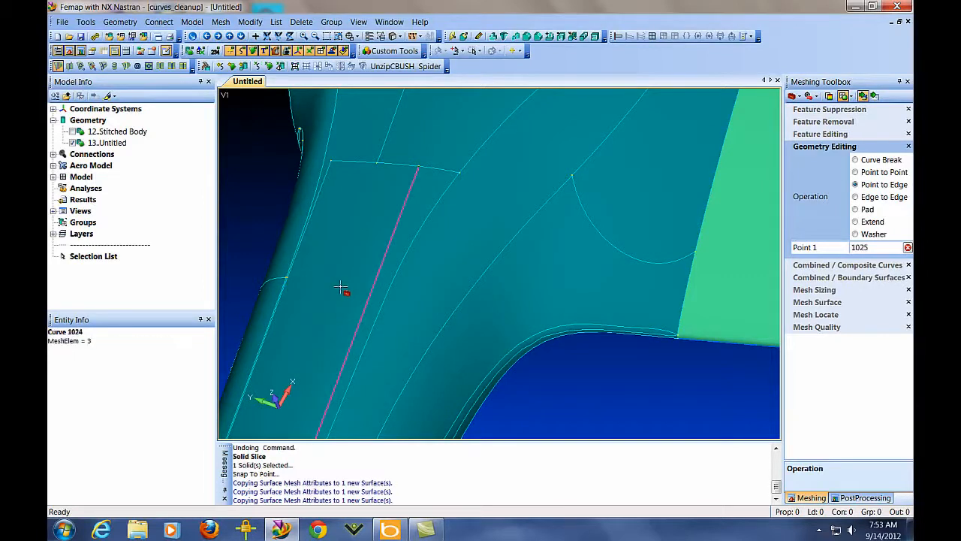
pyautogui.click(386, 291)
pyautogui.click(372, 292)
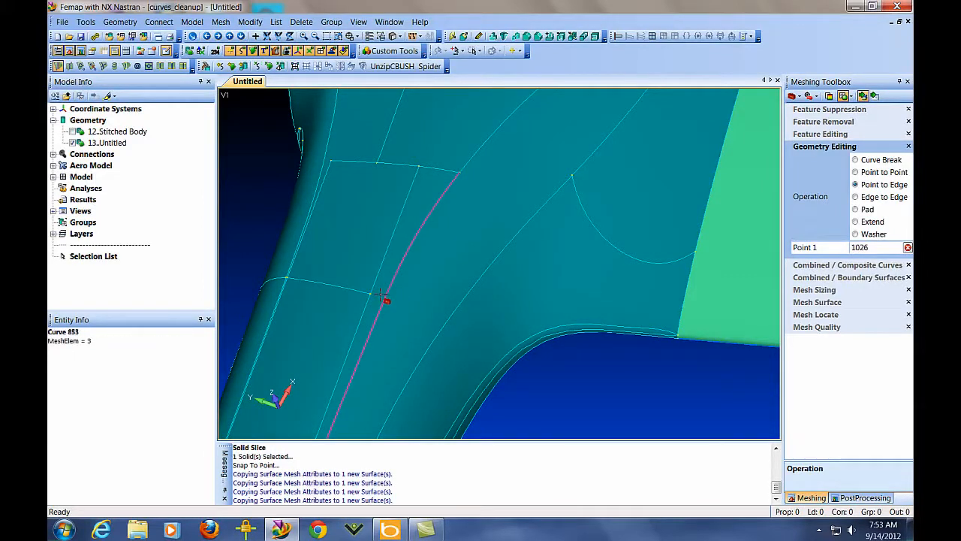
# Step: Continue the Point to Edge split around the narrow tube, across the remaining fillet surfaces to its inner lower edge
pyautogui.click(422, 301)
pyautogui.click(428, 322)
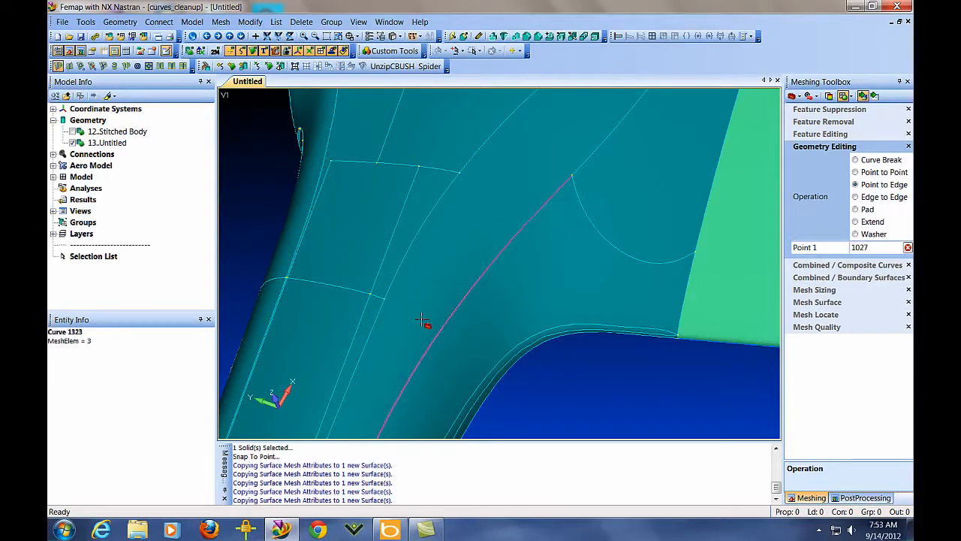
pyautogui.click(435, 338)
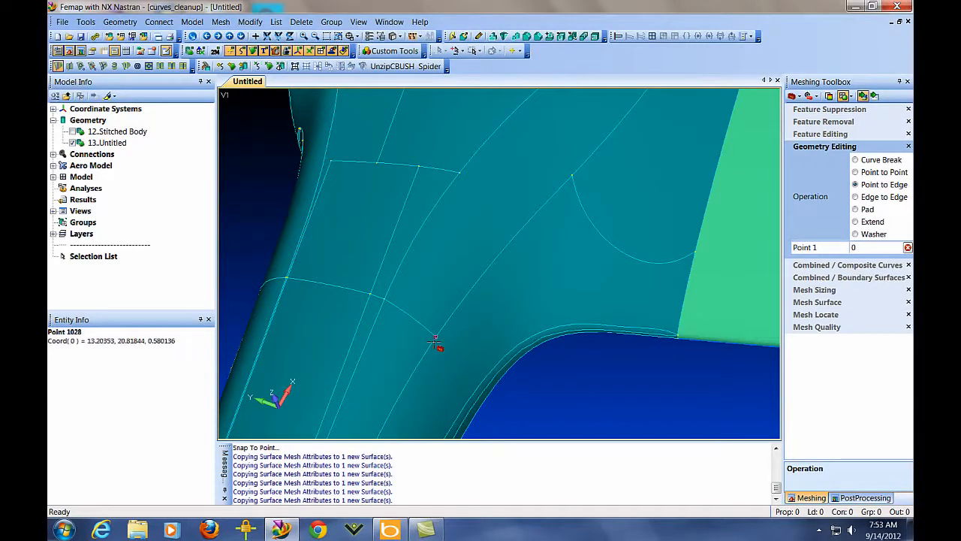
pyautogui.click(477, 381)
pyautogui.moveTo(536, 398); pyautogui.dragTo(488, 249, button='middle')
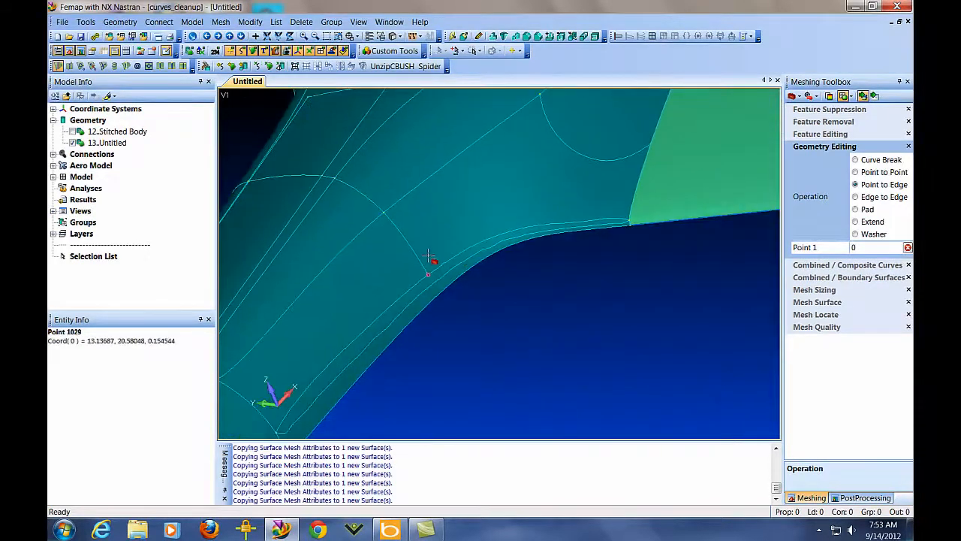
pyautogui.click(430, 269)
pyautogui.click(437, 281)
pyautogui.click(435, 289)
# Step: Split the small four-sided surface on the narrow tube lengthwise, from its upper edge's midpoint to the new cross curve
pyautogui.click(594, 354)
pyautogui.moveTo(594, 353); pyautogui.dragTo(616, 324, button='middle')
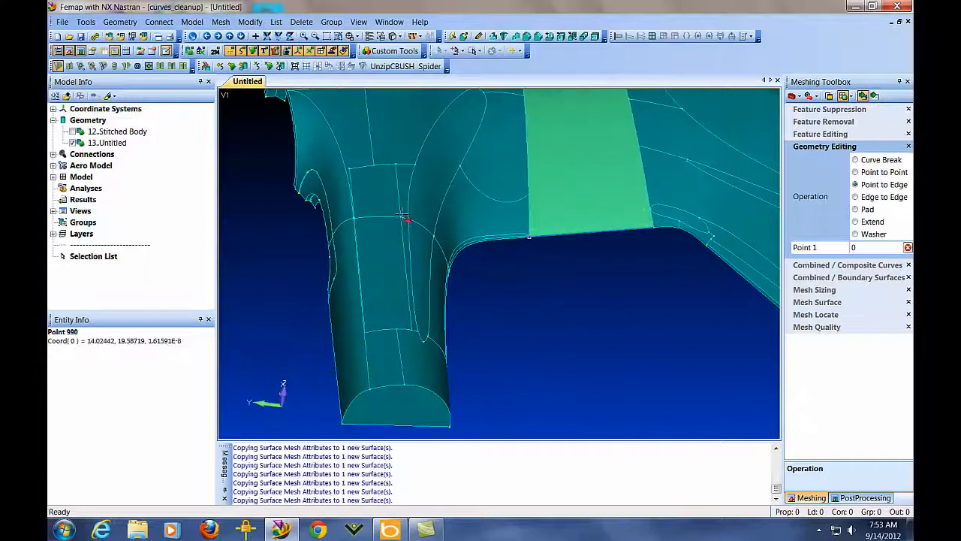
pyautogui.click(373, 182)
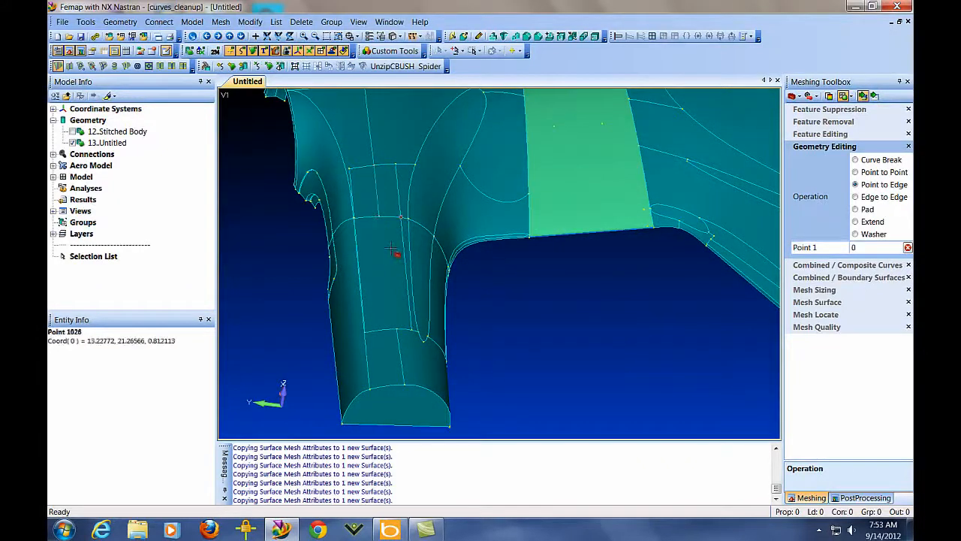
# Step: Split the narrow tube's lower middle surface lengthwise with Point to Point, from the upper cross curve to the midpoint of the lower cross curve
pyautogui.click(354, 220)
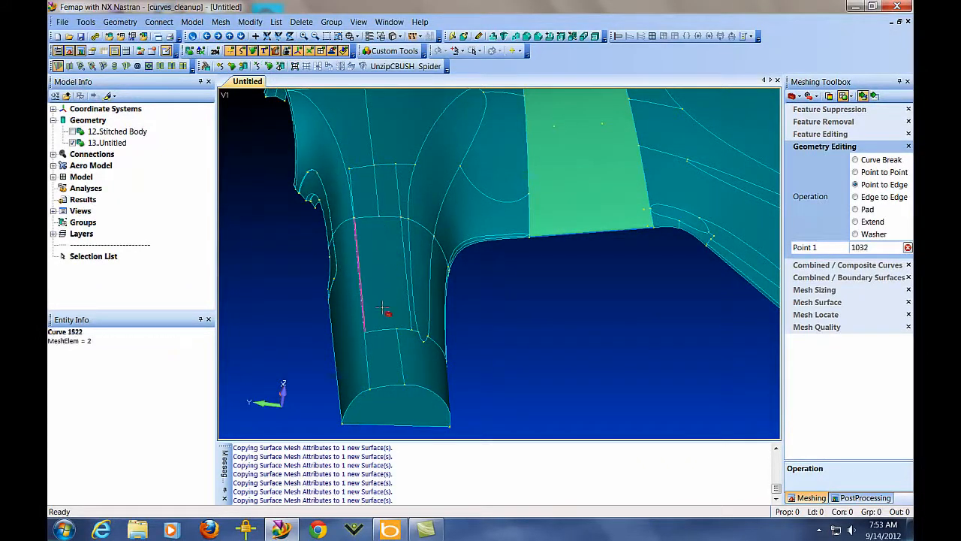
pyautogui.click(874, 172)
pyautogui.click(384, 316)
pyautogui.moveTo(588, 359); pyautogui.dragTo(536, 346, button='middle')
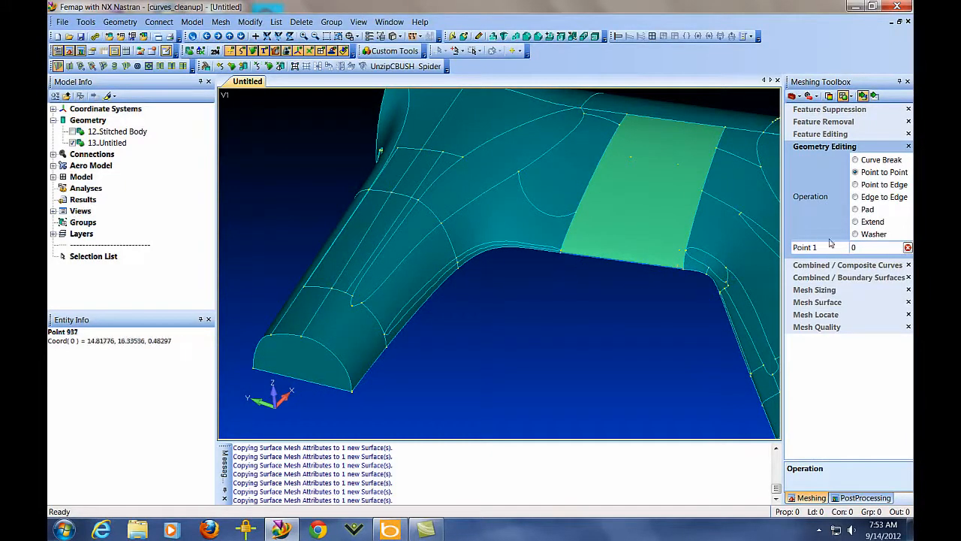
# Step: Merge the surfaces between the bridge and the narrow tube's upper cross curve into a boundary surface with Add By Curve
pyautogui.click(854, 278)
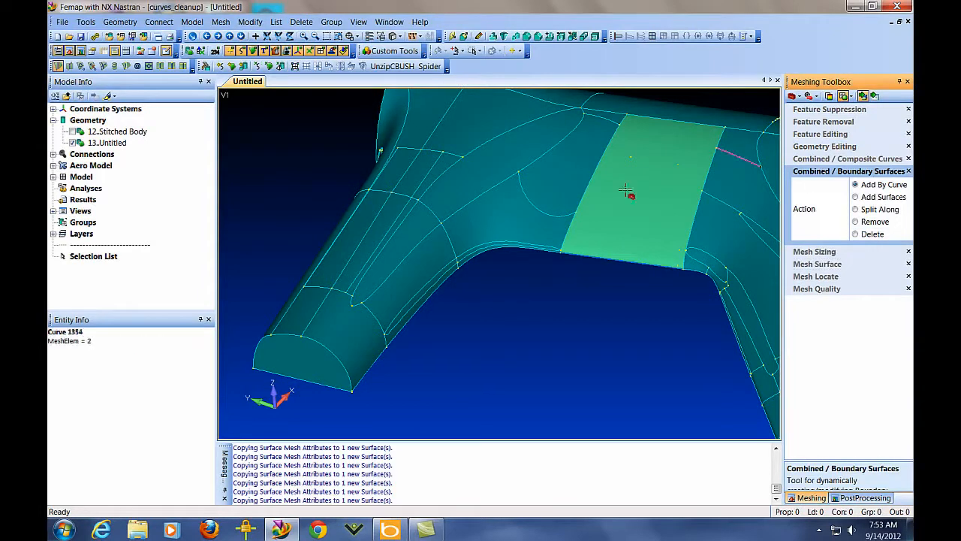
pyautogui.click(535, 205)
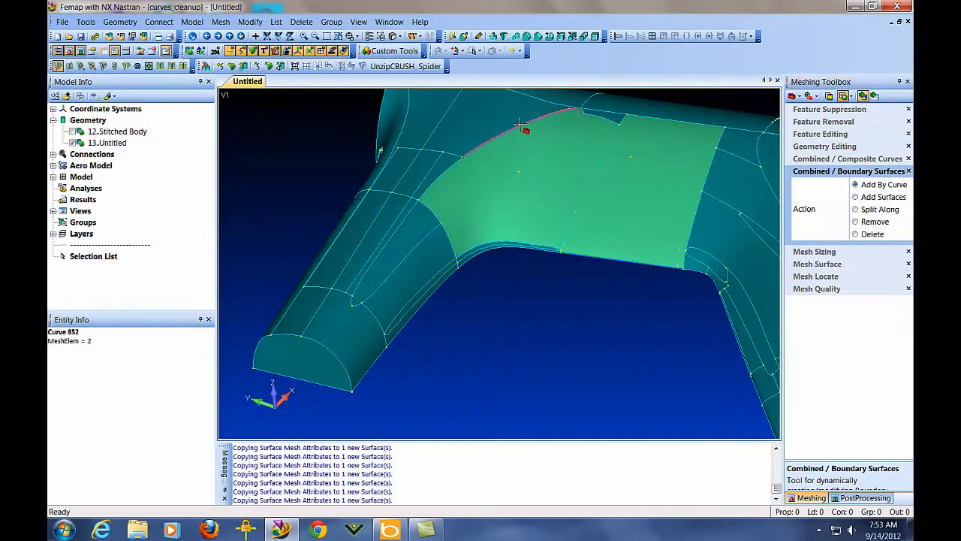
pyautogui.click(520, 124)
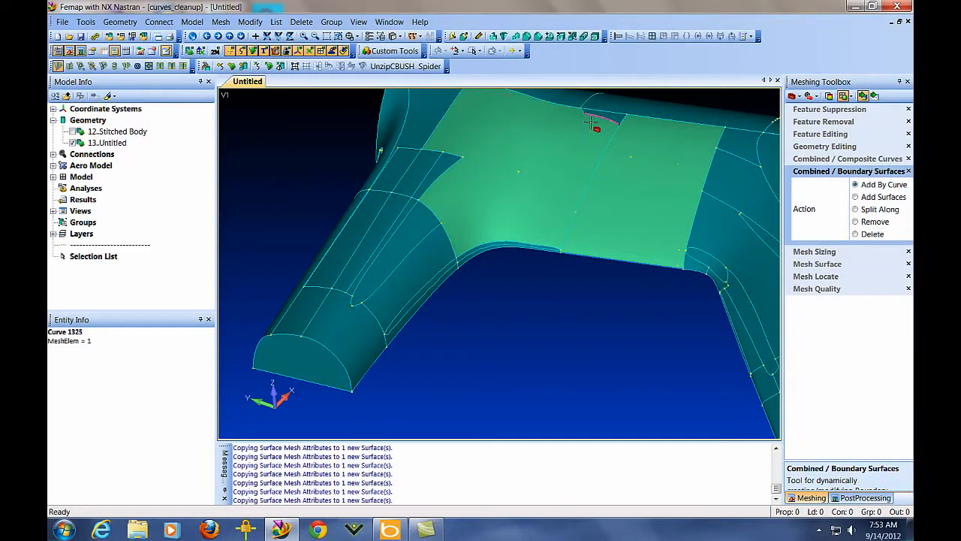
pyautogui.click(443, 166)
pyautogui.click(496, 239)
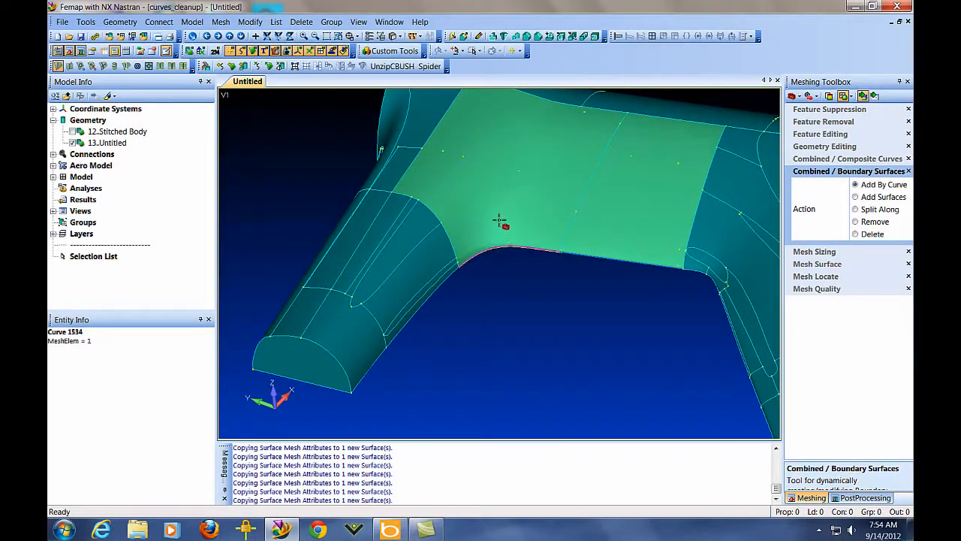
# Step: Merge the narrow tube's inner-side surfaces from the upper cross curve down to the end face into one boundary surface
pyautogui.click(363, 268)
pyautogui.click(369, 268)
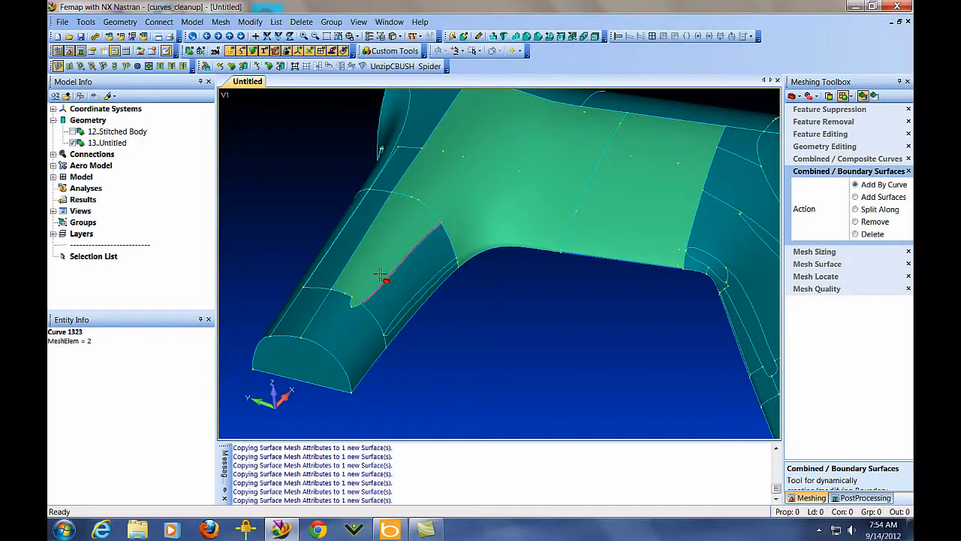
pyautogui.click(380, 273)
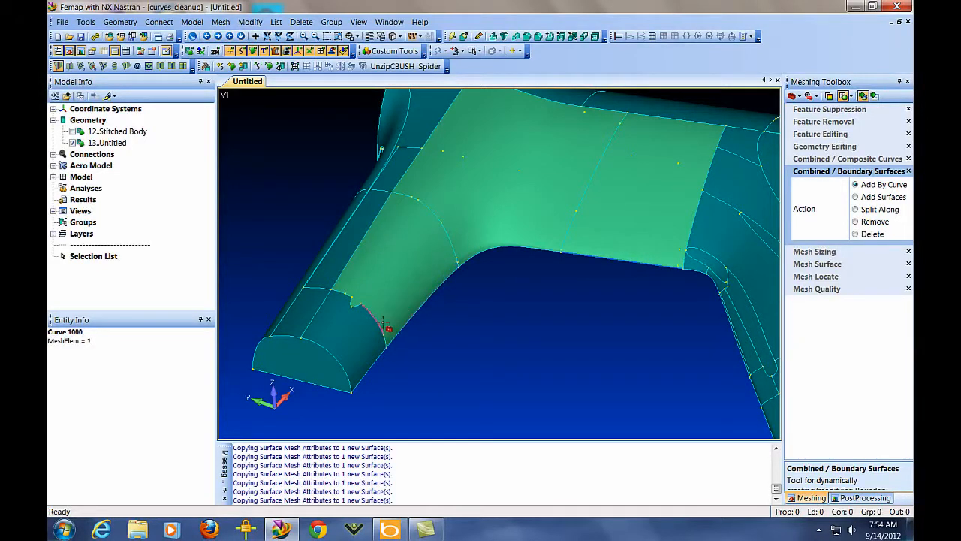
pyautogui.click(383, 323)
# Step: Merge the outer-side surfaces above and below the narrow tube's cross curve into two boundary surfaces, including the small four-sided surface
pyautogui.moveTo(501, 378); pyautogui.dragTo(585, 392, button='middle')
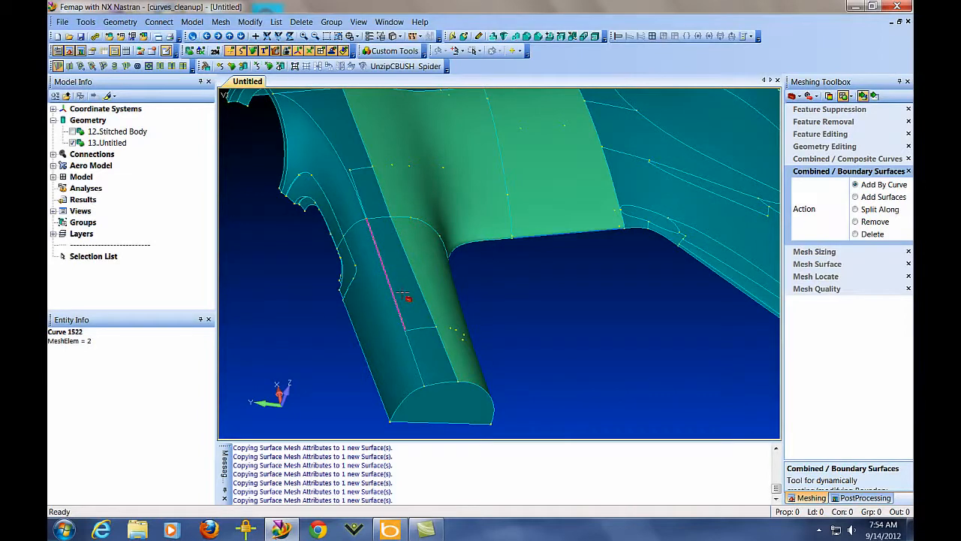
pyautogui.click(393, 301)
pyautogui.moveTo(355, 337); pyautogui.dragTo(356, 269, button='middle')
pyautogui.click(353, 199)
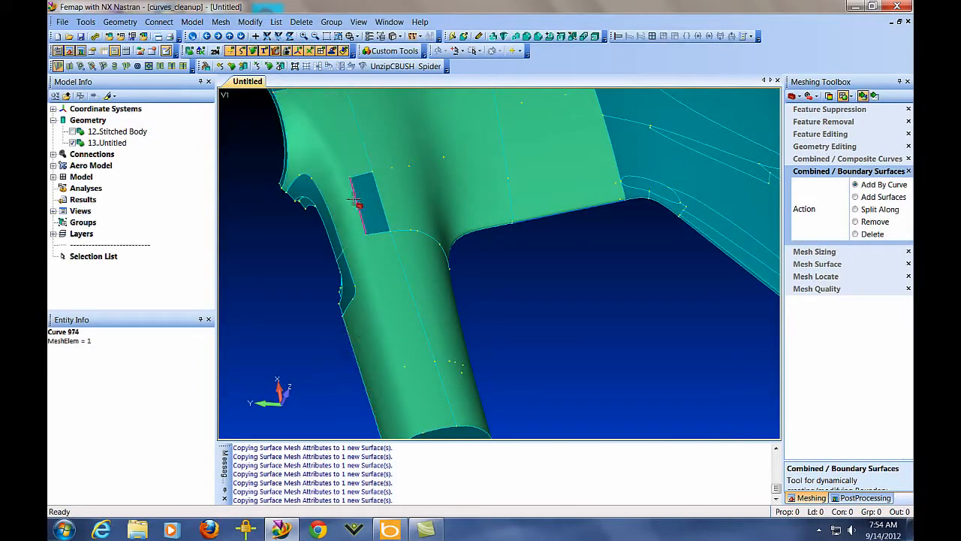
pyautogui.click(358, 199)
pyautogui.moveTo(635, 378); pyautogui.dragTo(620, 361, button='middle')
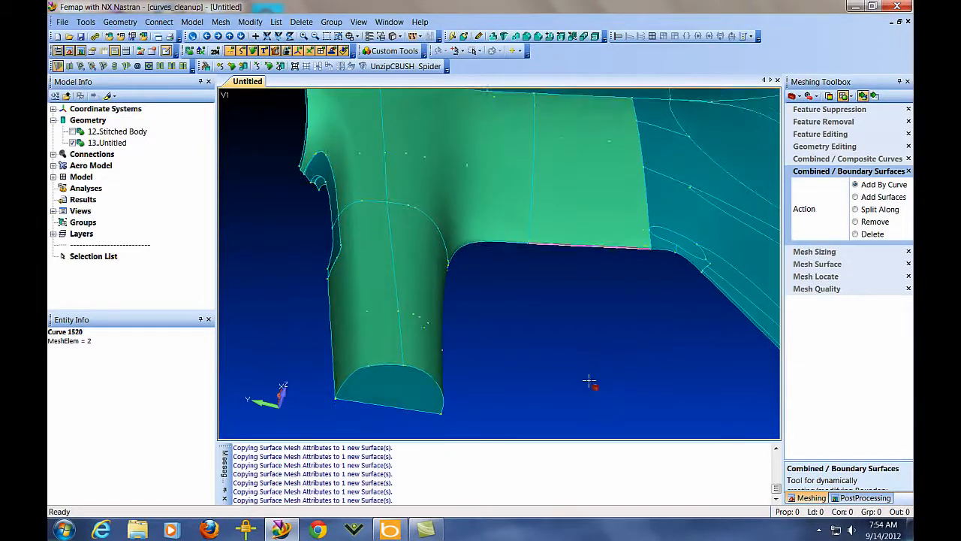
# Step: Combine the lengthwise curve segments and the upper cross curve of the narrow tube with the composite curve action Add By Point
pyautogui.moveTo(571, 388); pyautogui.dragTo(502, 368, button='middle')
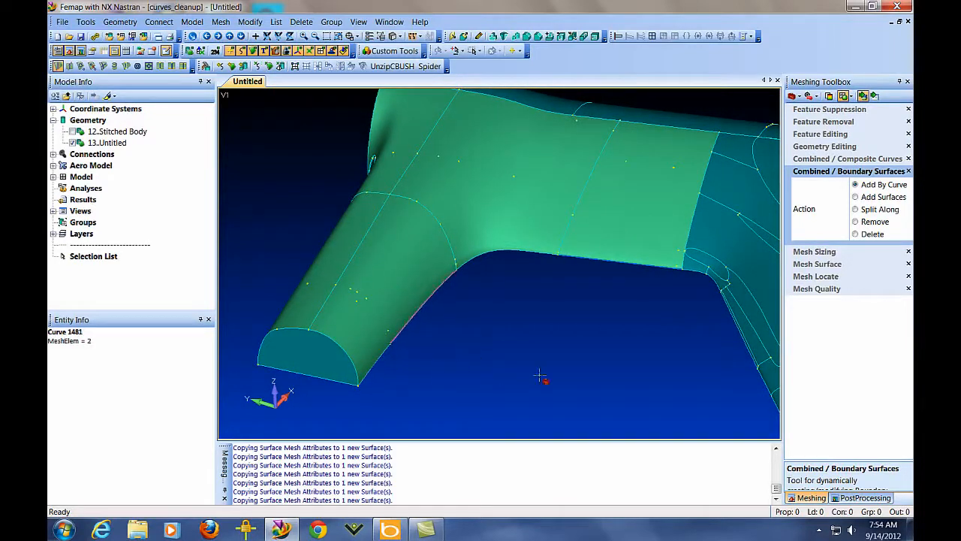
pyautogui.click(833, 159)
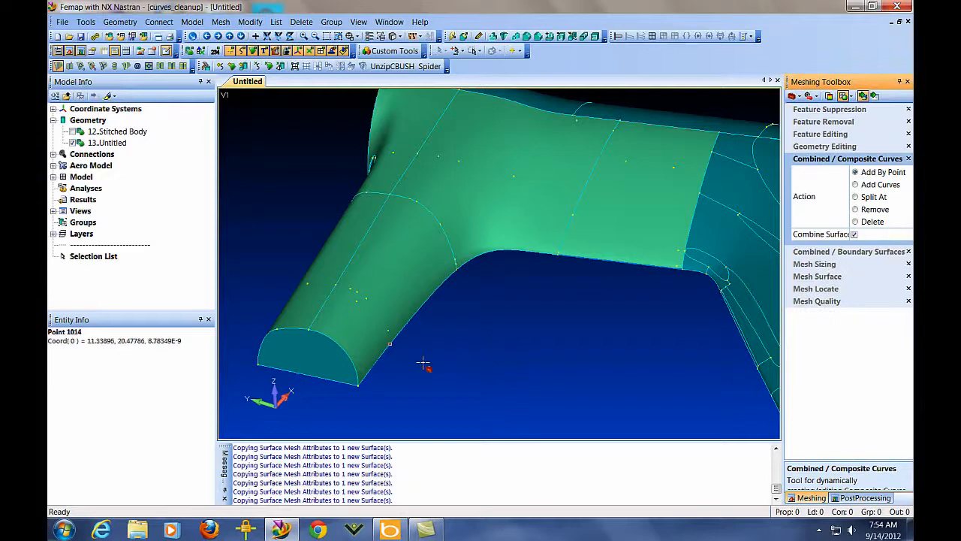
pyautogui.click(416, 154)
pyautogui.moveTo(537, 359); pyautogui.dragTo(589, 399, button='middle')
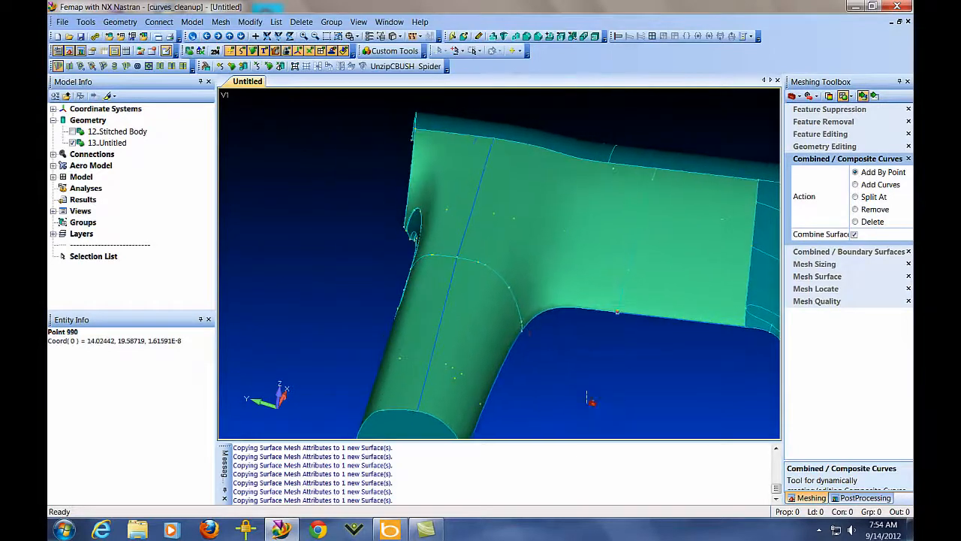
pyautogui.moveTo(524, 353); pyautogui.dragTo(549, 386, button='middle')
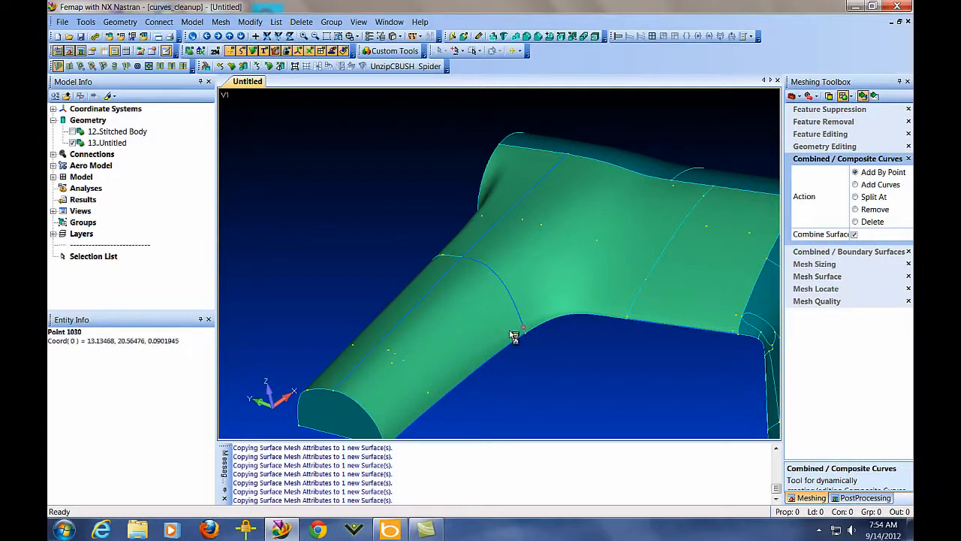
pyautogui.moveTo(543, 393); pyautogui.dragTo(459, 291, button='middle')
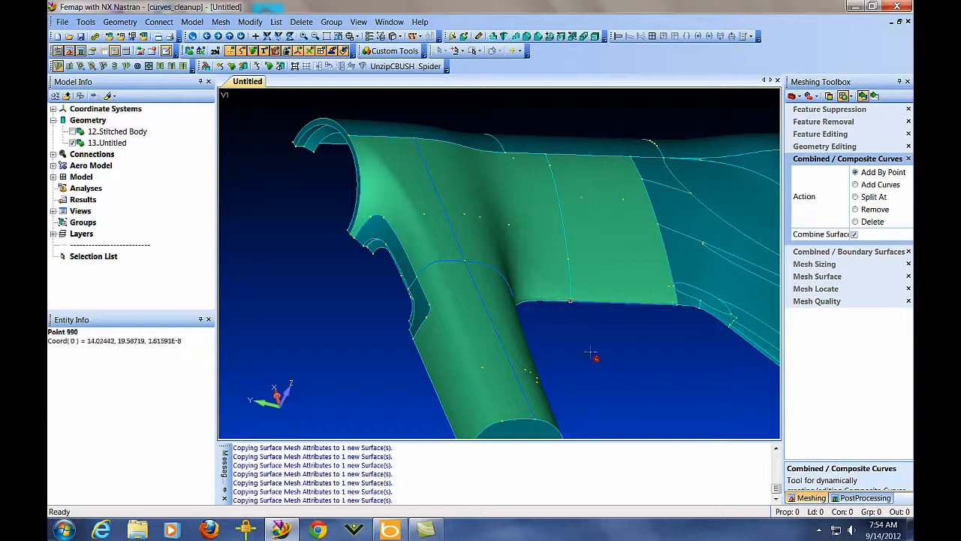
# Step: Combine the short curve at the outer corner of the narrow tube's end face with the adjoining end arc
pyautogui.keyDown('ctrl'); pyautogui.moveTo(599, 401); pyautogui.dragTo(615, 383, button='middle'); pyautogui.keyUp('ctrl')
pyautogui.keyDown('ctrl'); pyautogui.moveTo(527, 379); pyautogui.dragTo(554, 323, button='middle'); pyautogui.keyUp('ctrl')
pyautogui.keyDown('shift'); pyautogui.moveTo(550, 299); pyautogui.dragTo(501, 418, button='middle'); pyautogui.keyUp('shift')
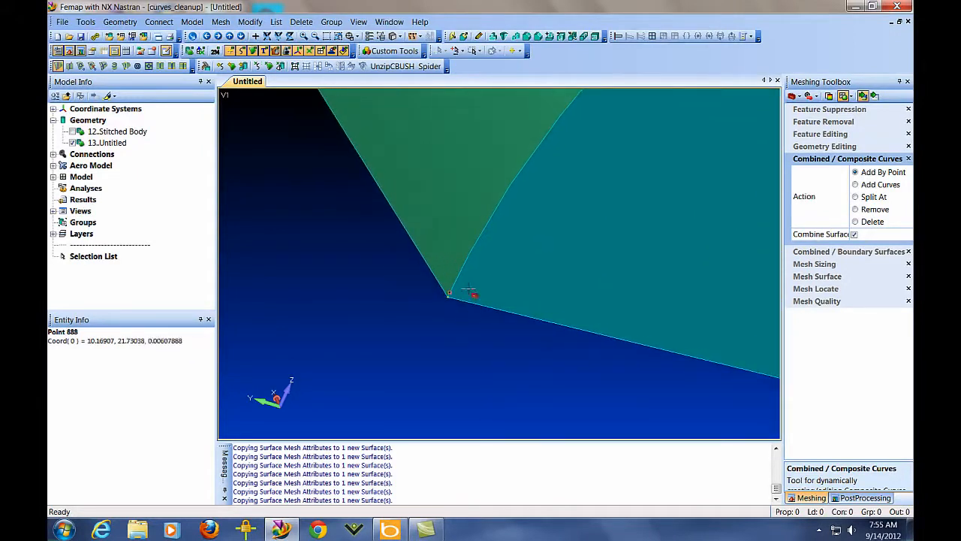
pyautogui.moveTo(553, 373); pyautogui.dragTo(410, 272, button='middle')
pyautogui.moveTo(660, 389); pyautogui.dragTo(625, 317, button='middle')
pyautogui.scroll(-3, 625, 317)
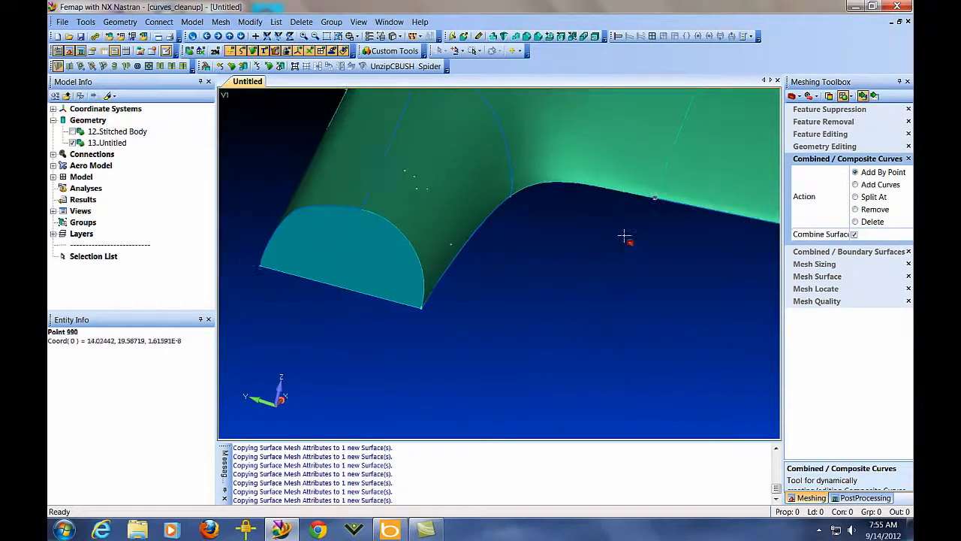
# Step: Combine the segments of the cross curve between the bridge's boundary surface and the tube junction's boundary surface
pyautogui.keyDown('ctrl'); pyautogui.moveTo(625, 235); pyautogui.dragTo(644, 343, button='middle'); pyautogui.keyUp('ctrl')
pyautogui.scroll(-3, 622, 359)
pyautogui.scroll(3, 623, 361)
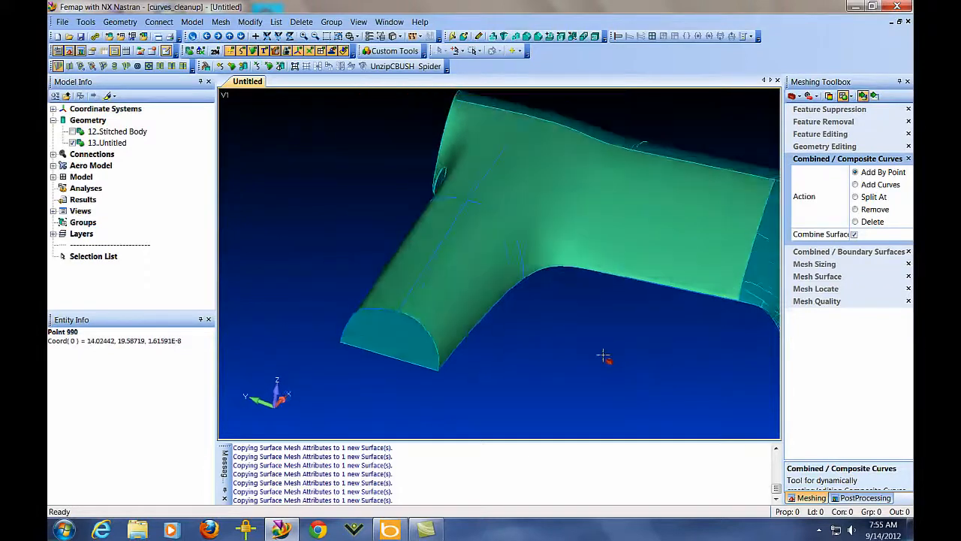
pyautogui.click(645, 260)
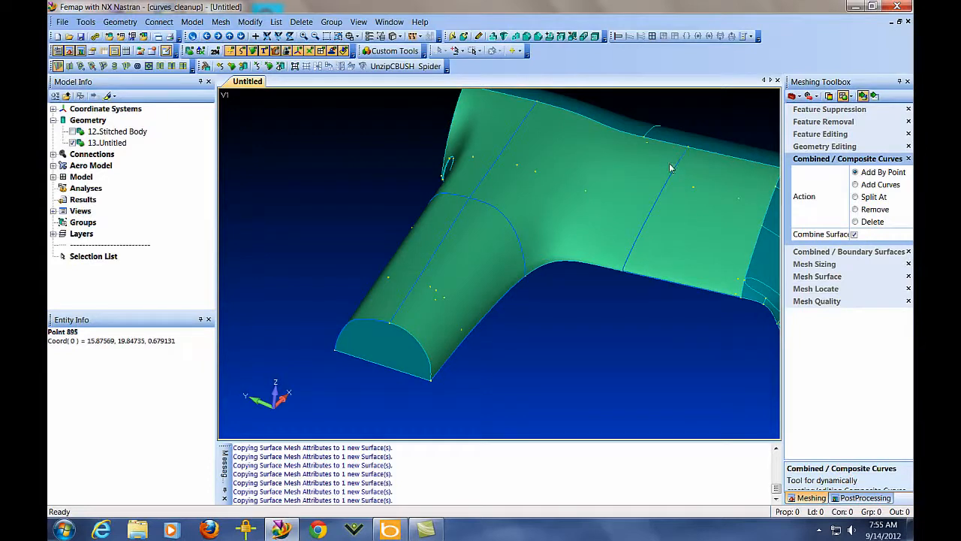
pyautogui.scroll(-1, 634, 342)
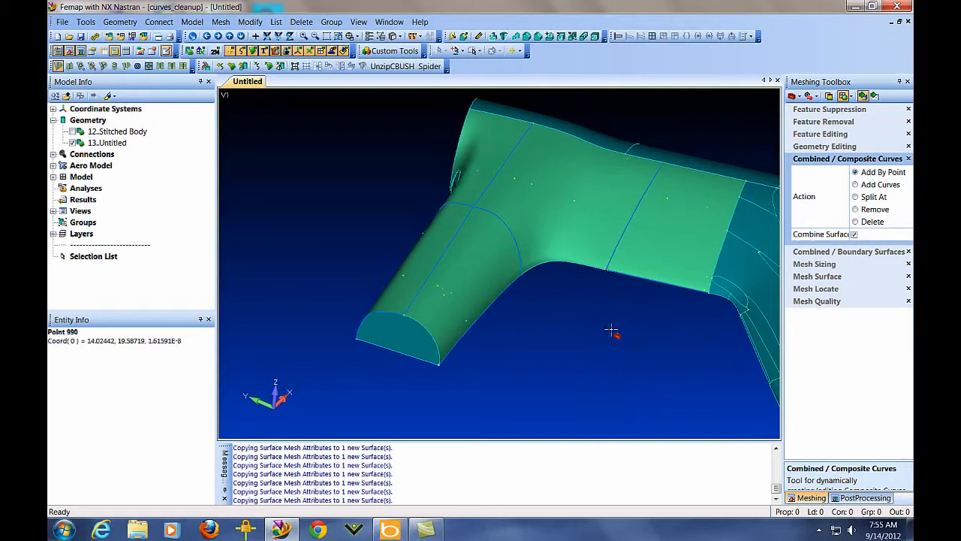
pyautogui.moveTo(612, 330); pyautogui.dragTo(607, 332, button='middle')
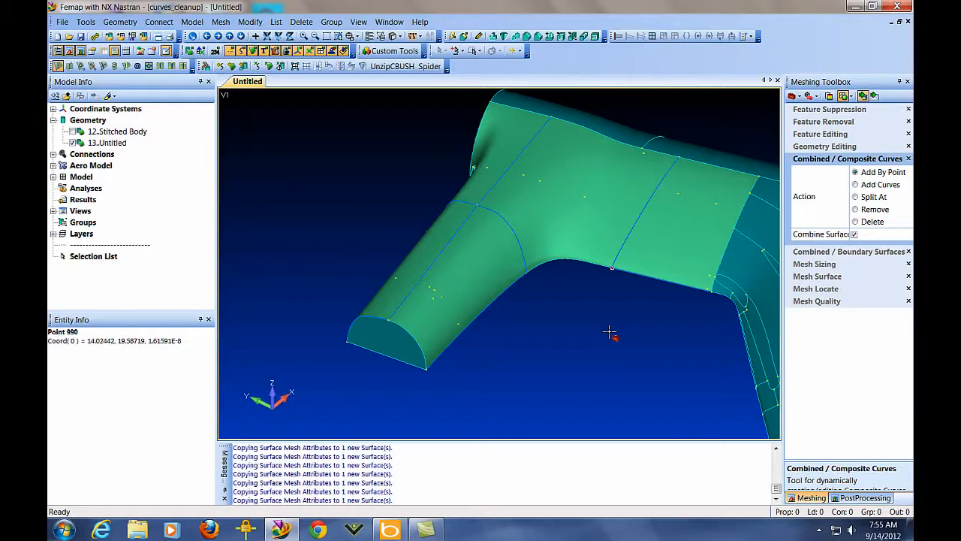
pyautogui.moveTo(609, 332); pyautogui.dragTo(614, 339, button='middle')
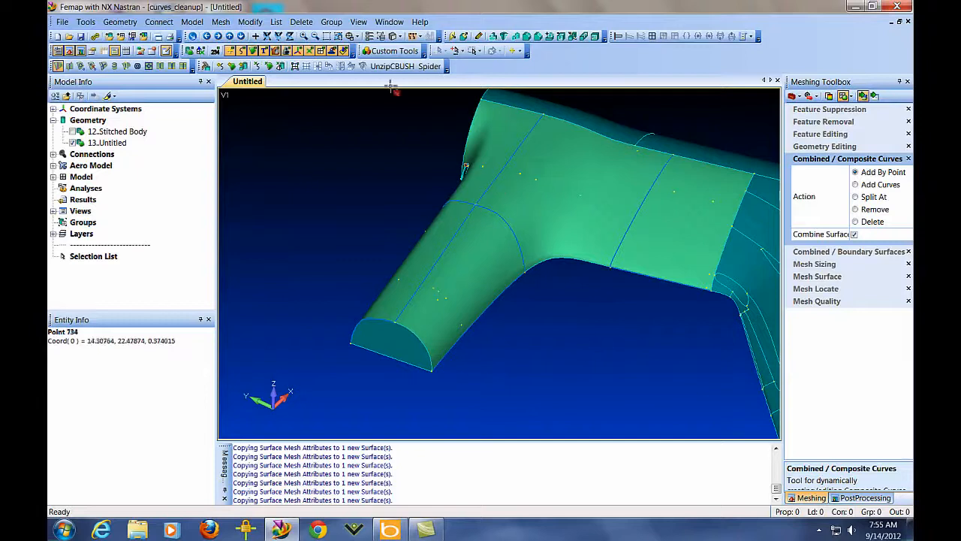
# Step: Set the mesh size on all surfaces to an element size of 0.125
pyautogui.click(233, 26)
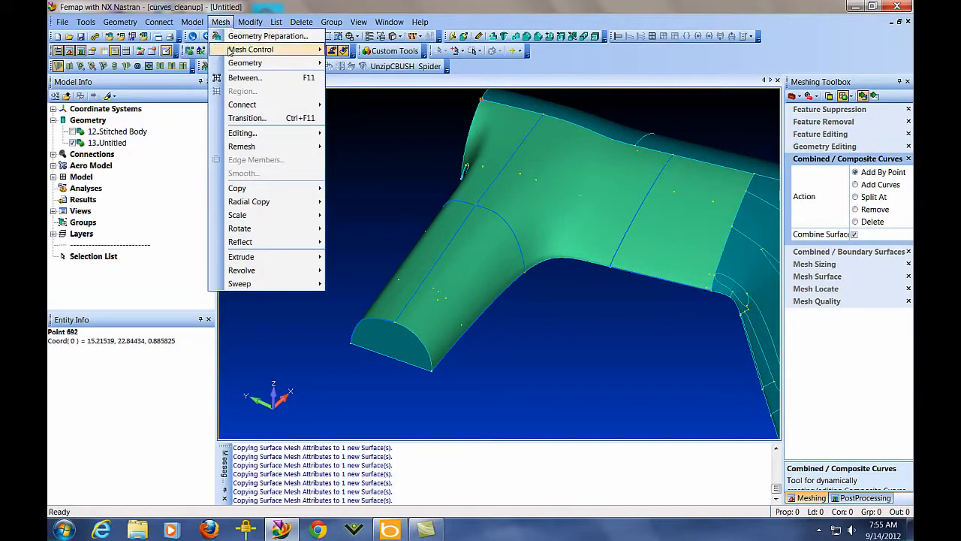
pyautogui.moveTo(285, 49)
pyautogui.click(418, 91)
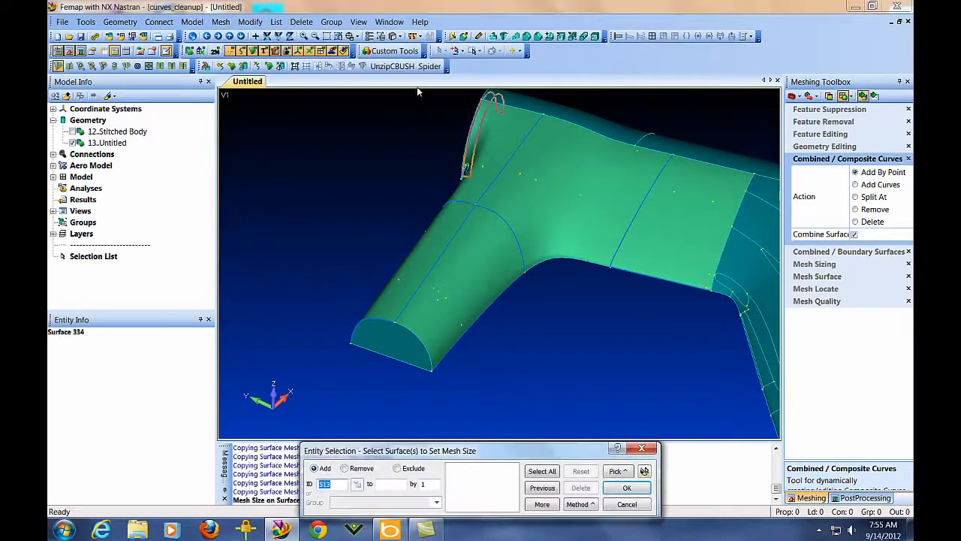
pyautogui.hotkey('alt', 's')
pyautogui.press('Return')
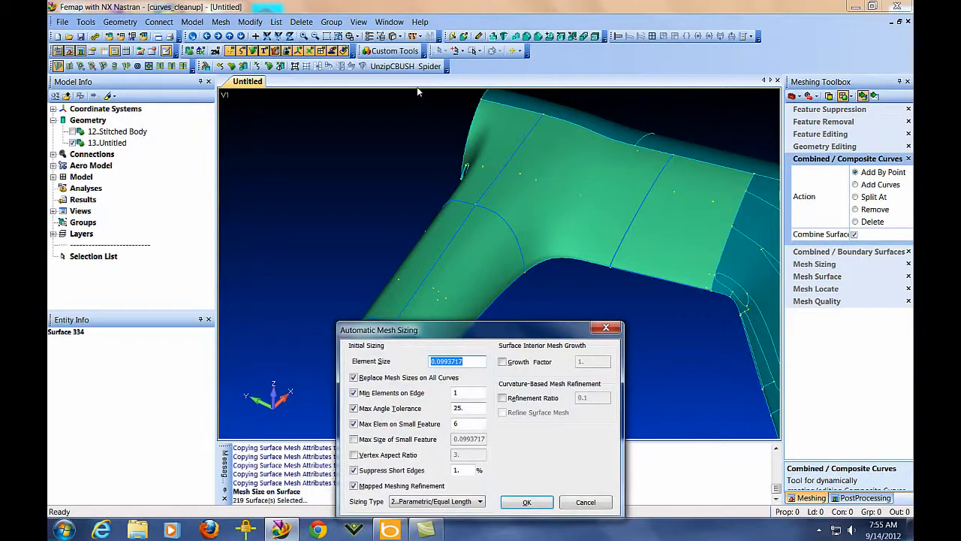
pyautogui.write('.125')
pyautogui.press('Return')
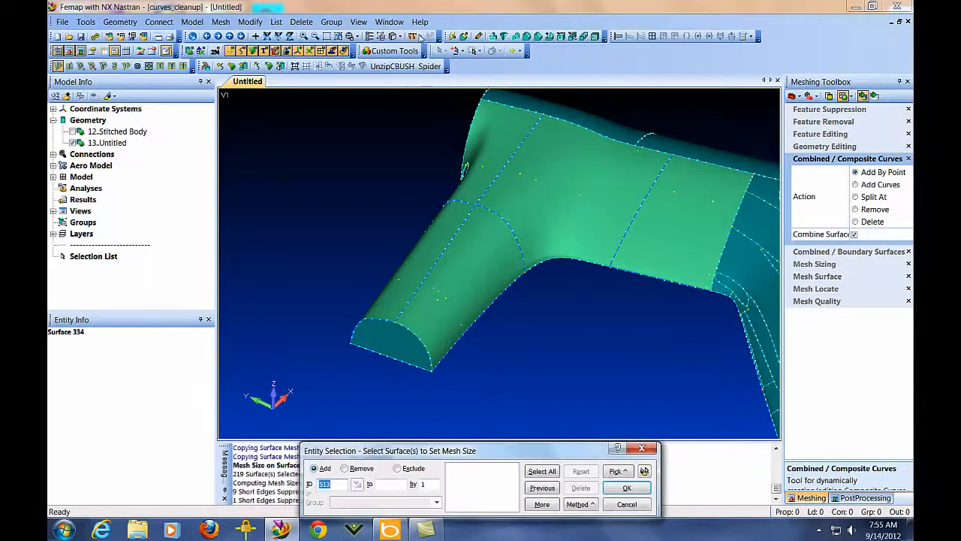
pyautogui.press('Escape')
# Step: Mesh the five boundary surfaces of the narrow tube, junction and bridge with quad elements, keeping mapped meshing on
pyautogui.click(221, 22)
pyautogui.moveTo(248, 63)
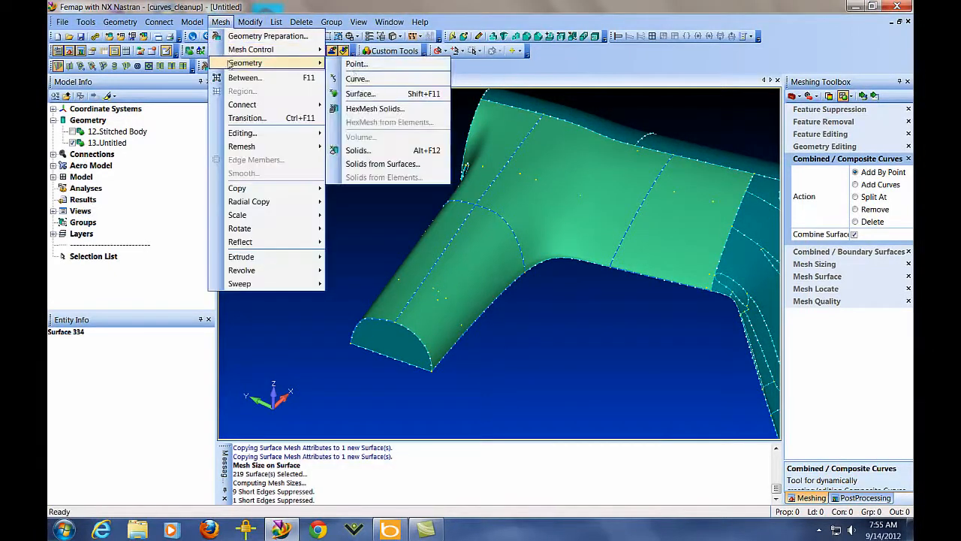
pyautogui.click(376, 92)
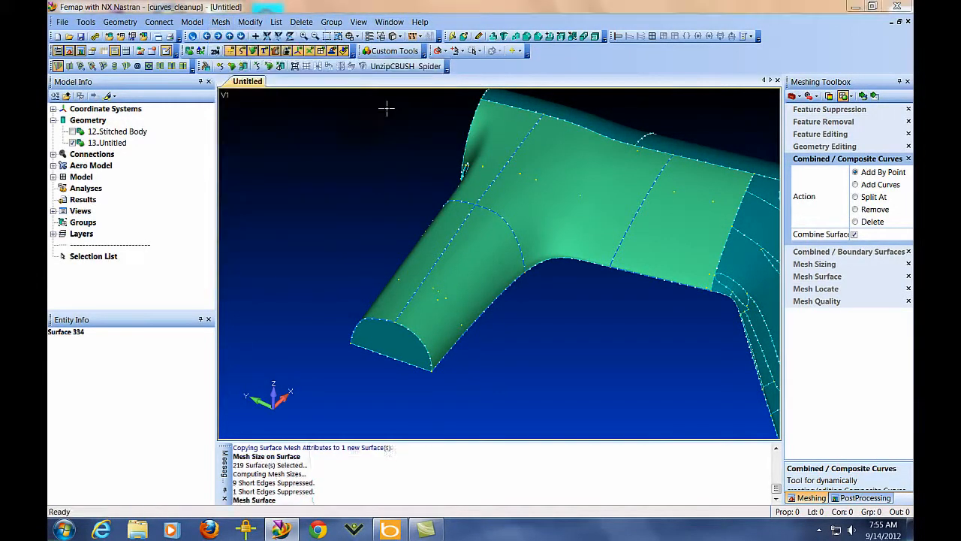
pyautogui.click(564, 193)
pyautogui.click(683, 210)
pyautogui.click(507, 161)
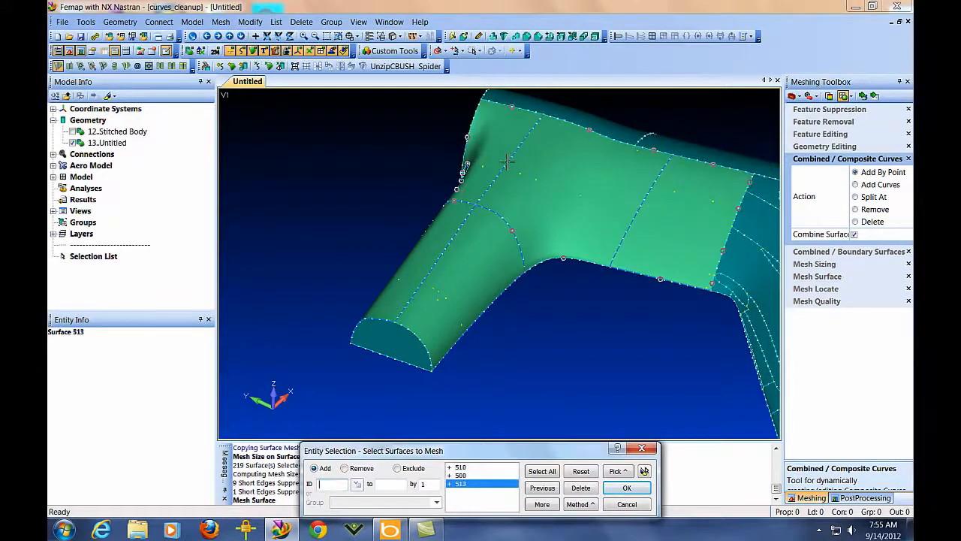
pyautogui.click(477, 291)
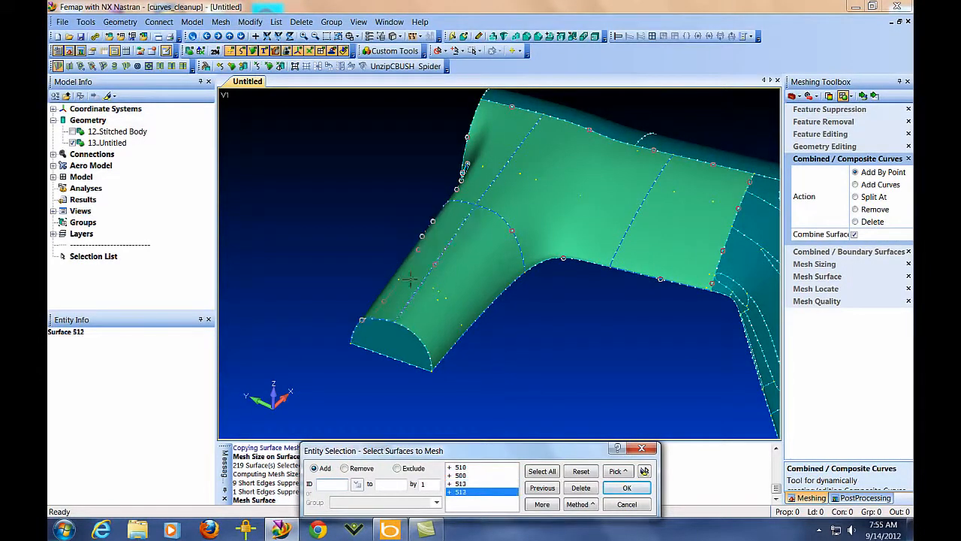
pyautogui.middleClick(477, 290)
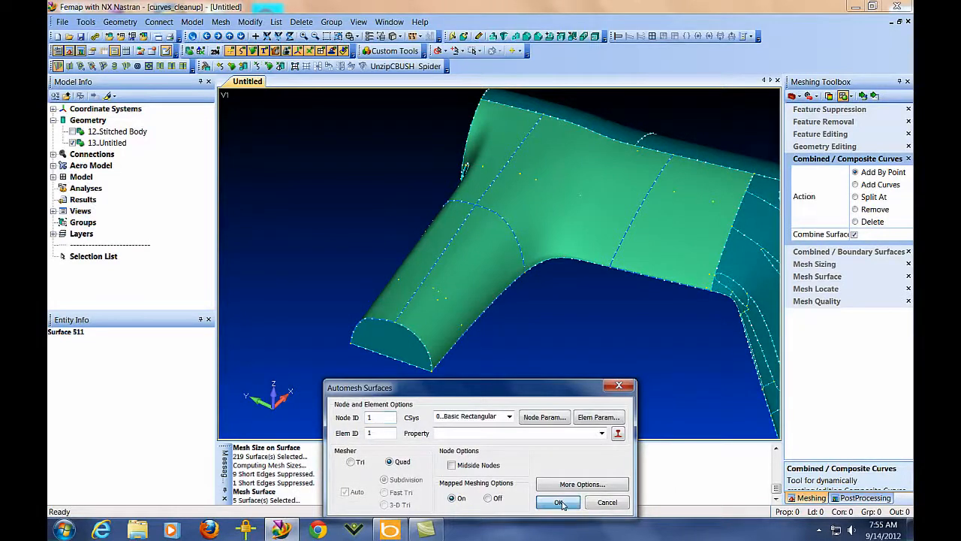
pyautogui.click(561, 504)
pyautogui.click(458, 469)
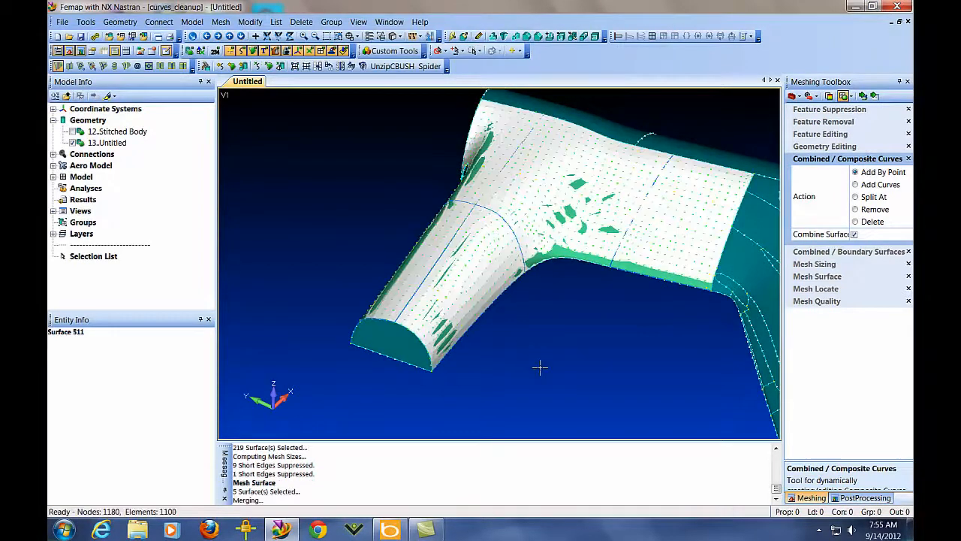
# Step: Change the view style to show the element edges on the new surface mesh
pyautogui.click(400, 36)
pyautogui.click(431, 92)
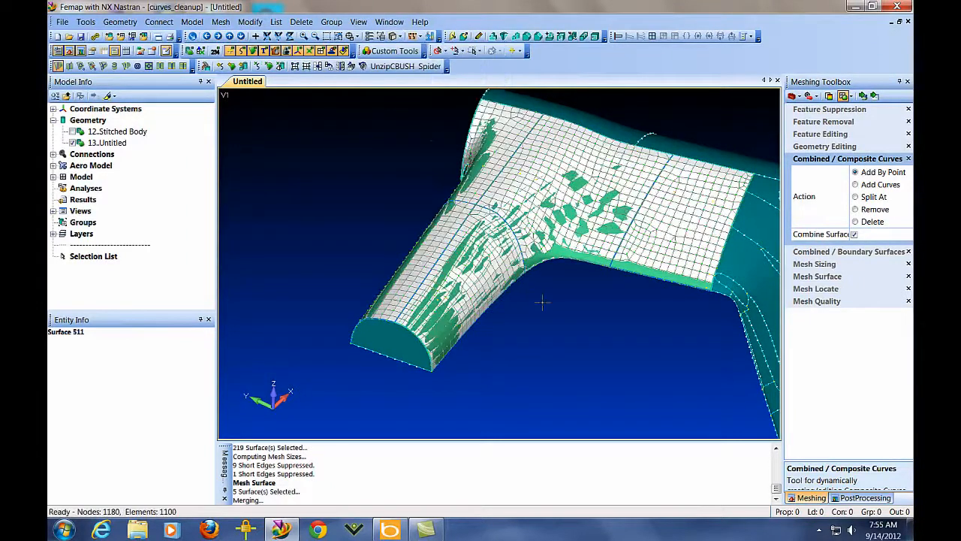
pyautogui.moveTo(541, 317); pyautogui.dragTo(544, 327, button='middle')
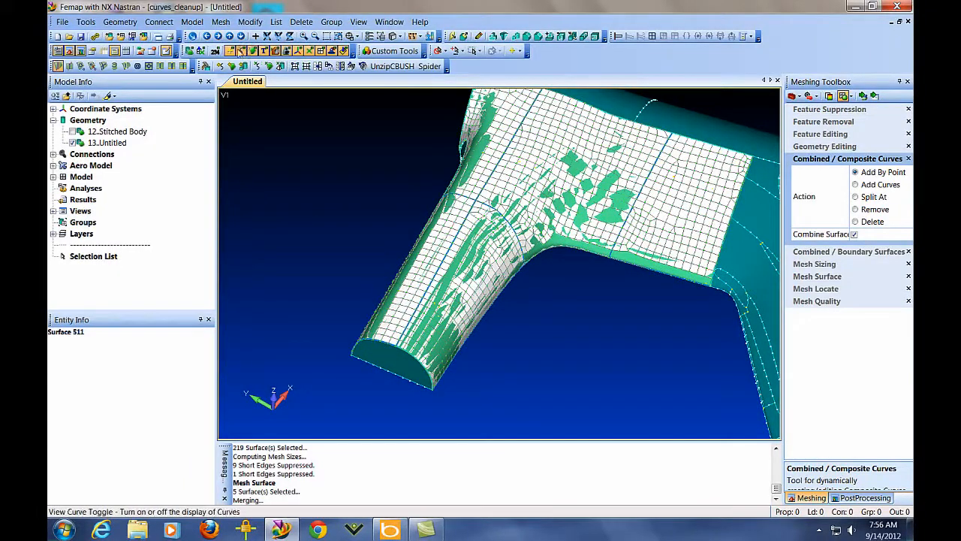
# Step: Hide the surface shading so only curves and elements remain, and display the element quality contour on the mesh
pyautogui.click(254, 50)
pyautogui.moveTo(536, 295); pyautogui.dragTo(588, 303, button='middle')
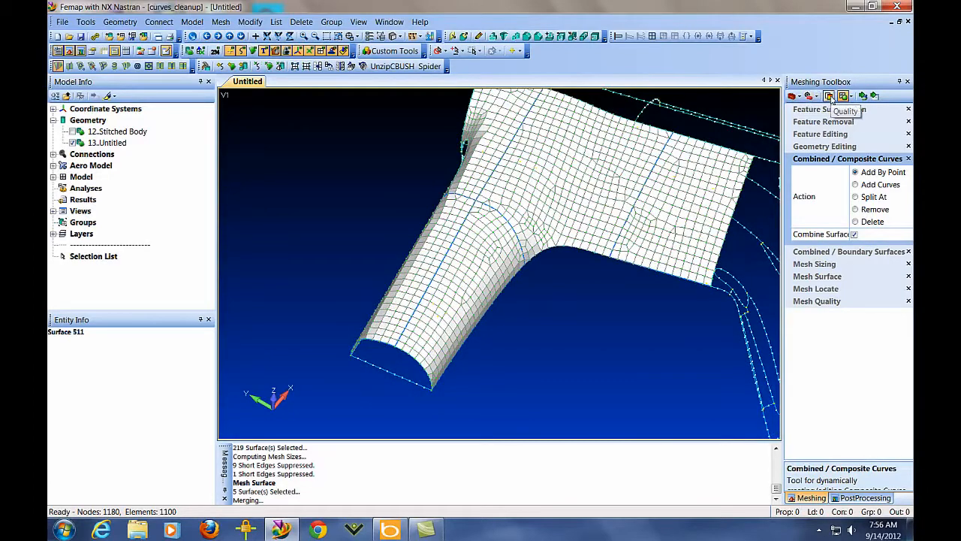
pyautogui.click(830, 98)
pyautogui.moveTo(641, 300); pyautogui.dragTo(533, 344, button='middle')
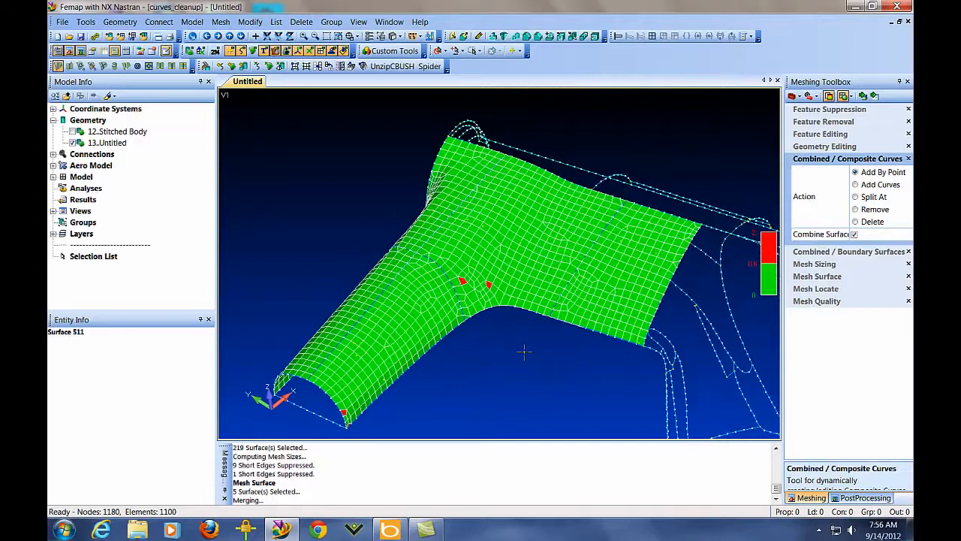
# Step: Interactively remesh the junction's and the narrow tube's boundary surfaces with mapped meshing and a mesh size of 0.125
pyautogui.click(819, 276)
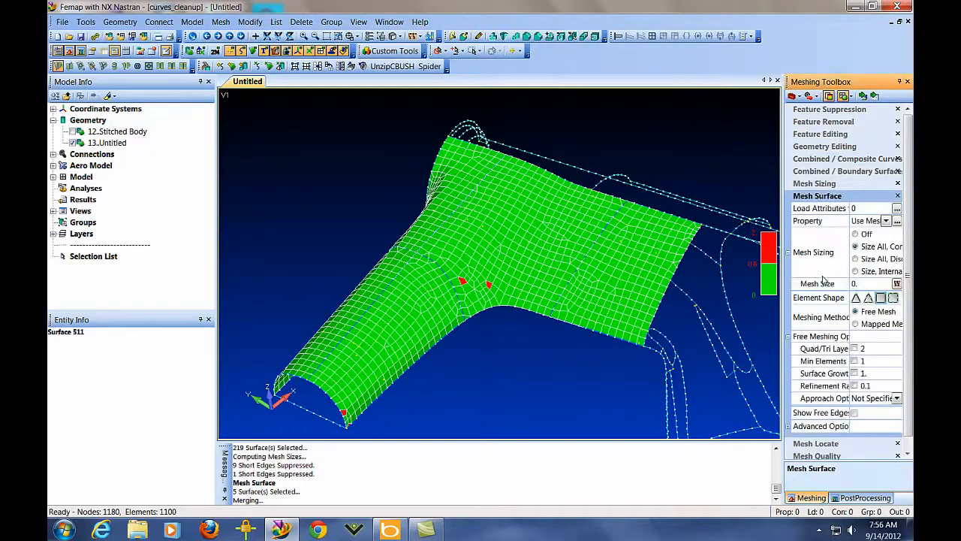
pyautogui.click(859, 323)
pyautogui.click(870, 283)
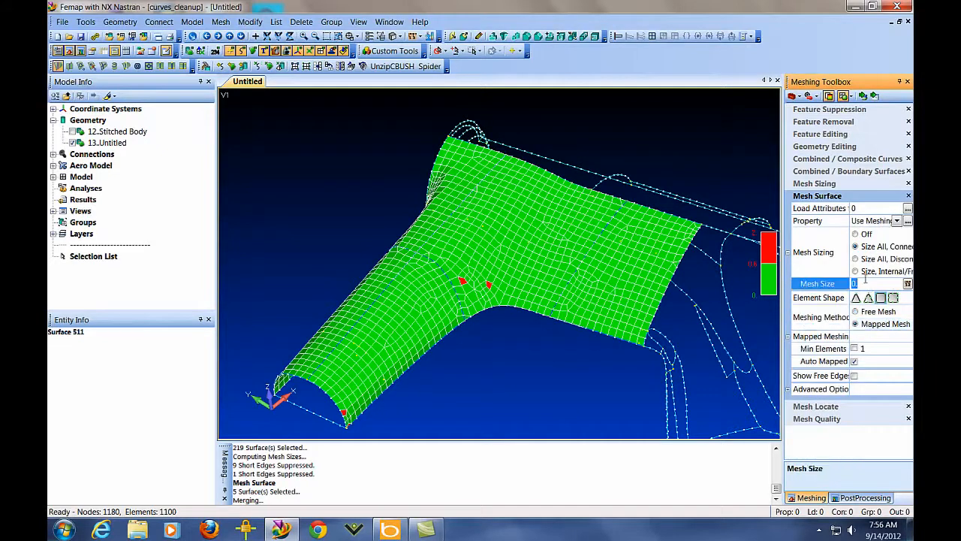
pyautogui.write('125')
pyautogui.click(864, 95)
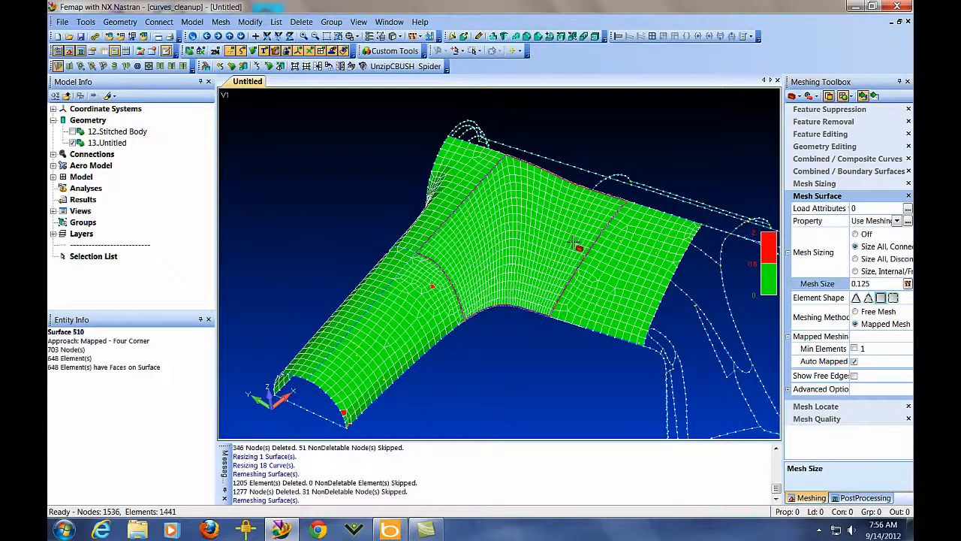
pyautogui.moveTo(499, 383); pyautogui.dragTo(387, 342, button='middle')
pyautogui.click(385, 343)
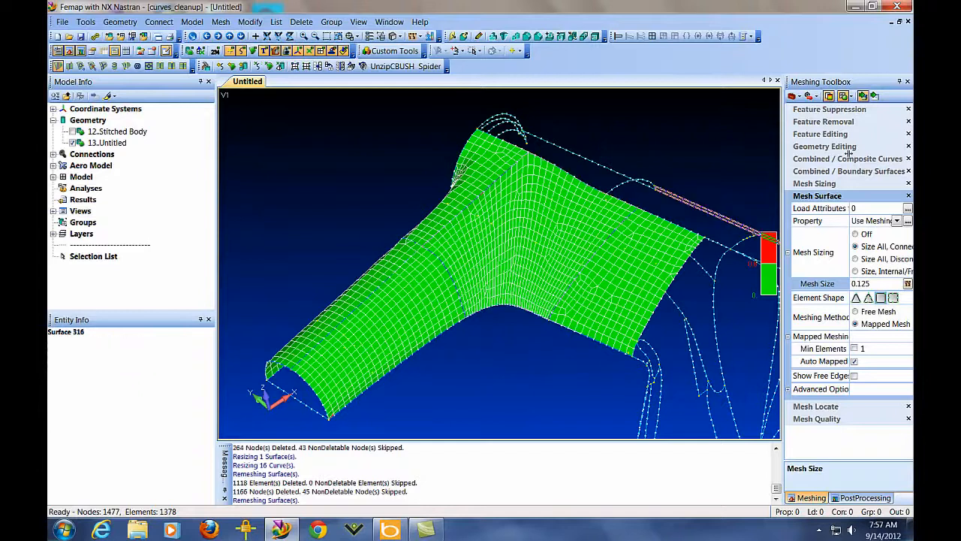
# Step: Select the narrow tube, junction and bridge boundary surfaces together and remesh all three with the current mapped settings
pyautogui.click(421, 338)
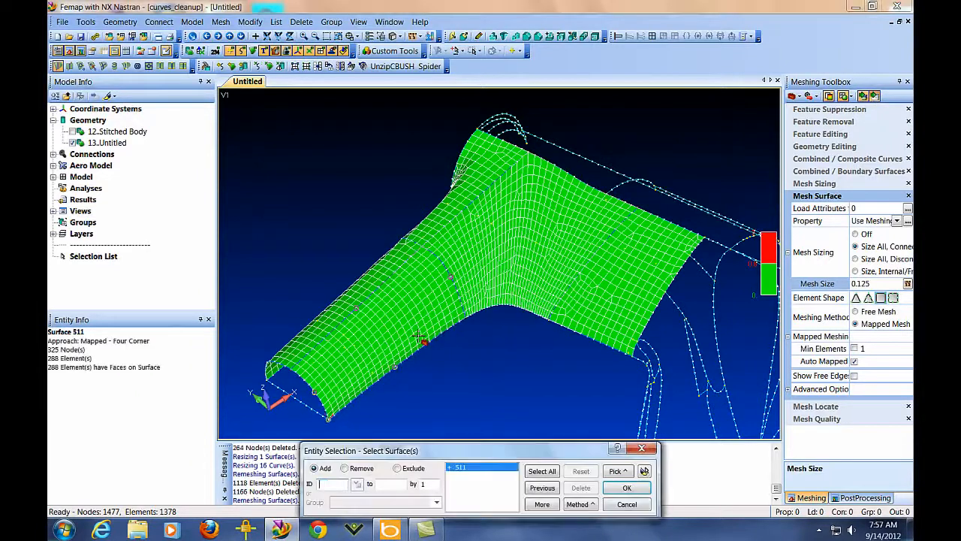
pyautogui.click(549, 293)
pyautogui.click(610, 294)
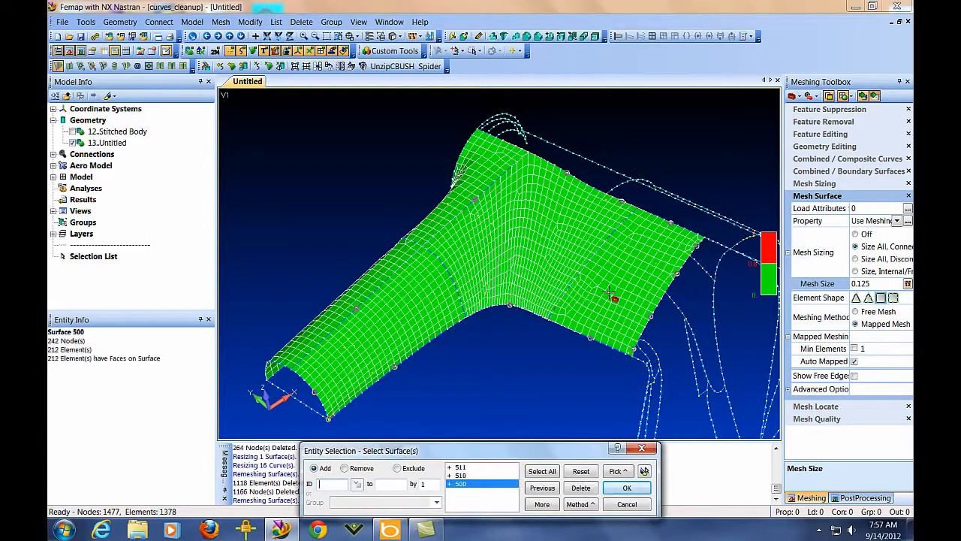
pyautogui.click(639, 488)
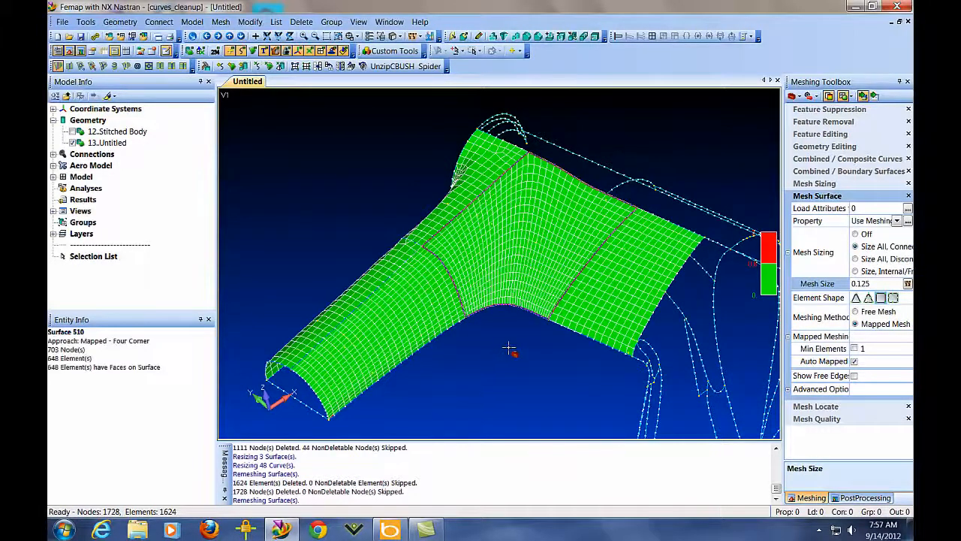
pyautogui.click(582, 255)
pyautogui.moveTo(489, 391); pyautogui.dragTo(521, 381, button='middle')
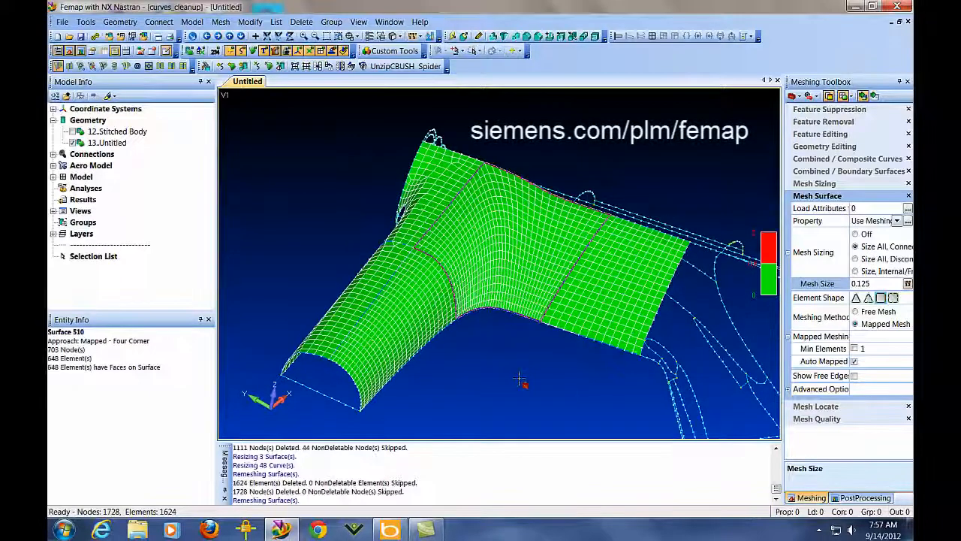